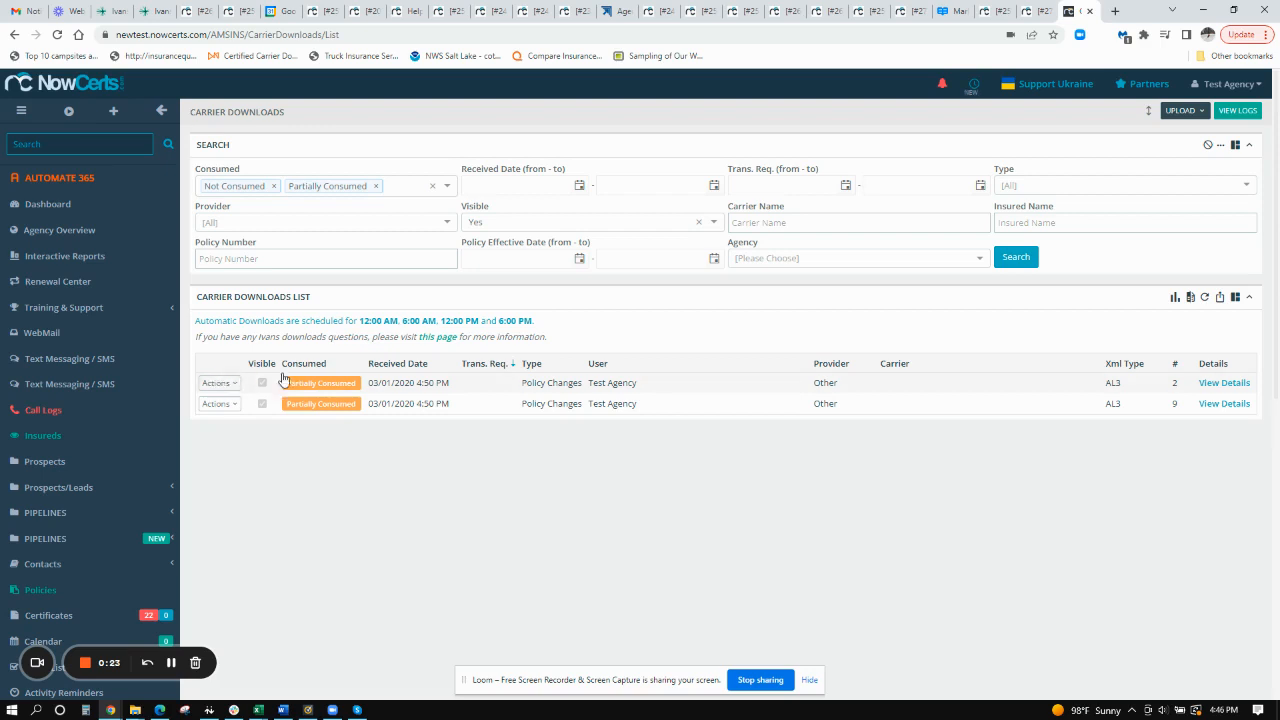
- Open the View and Merge page of the second carrier download in a new tab and switch to it
left_click(233, 387)
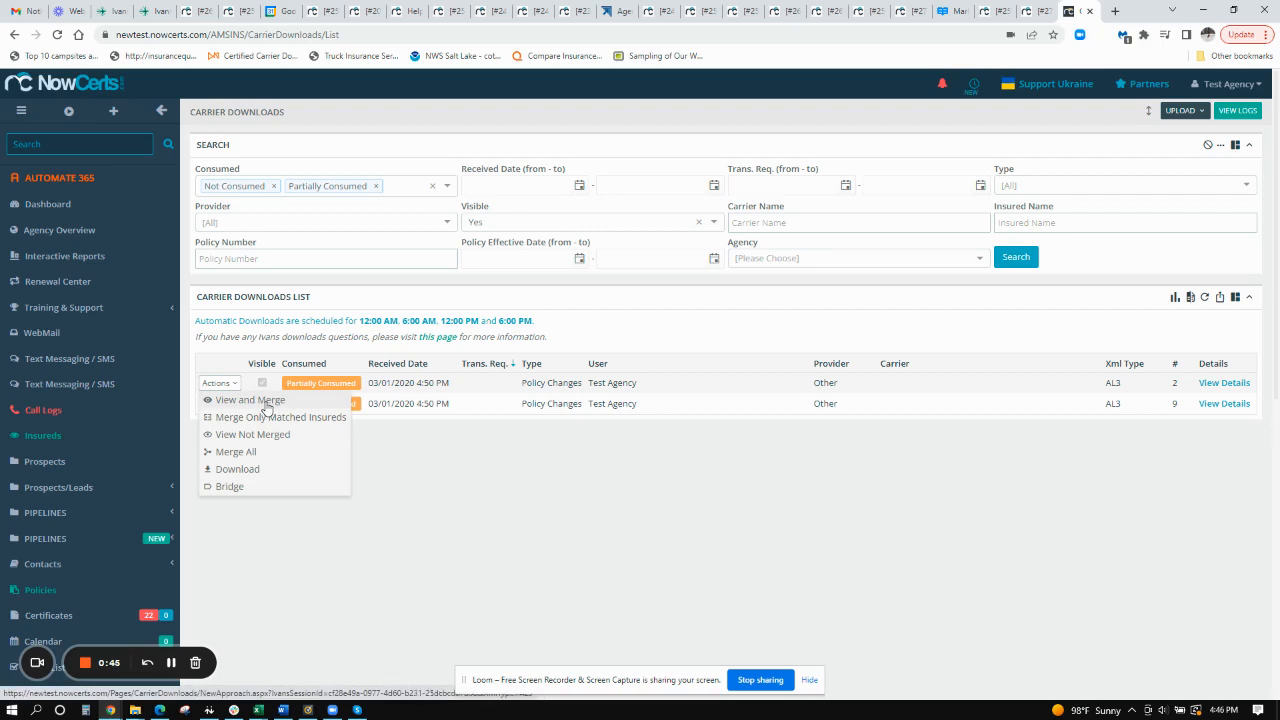
left_click(219, 404)
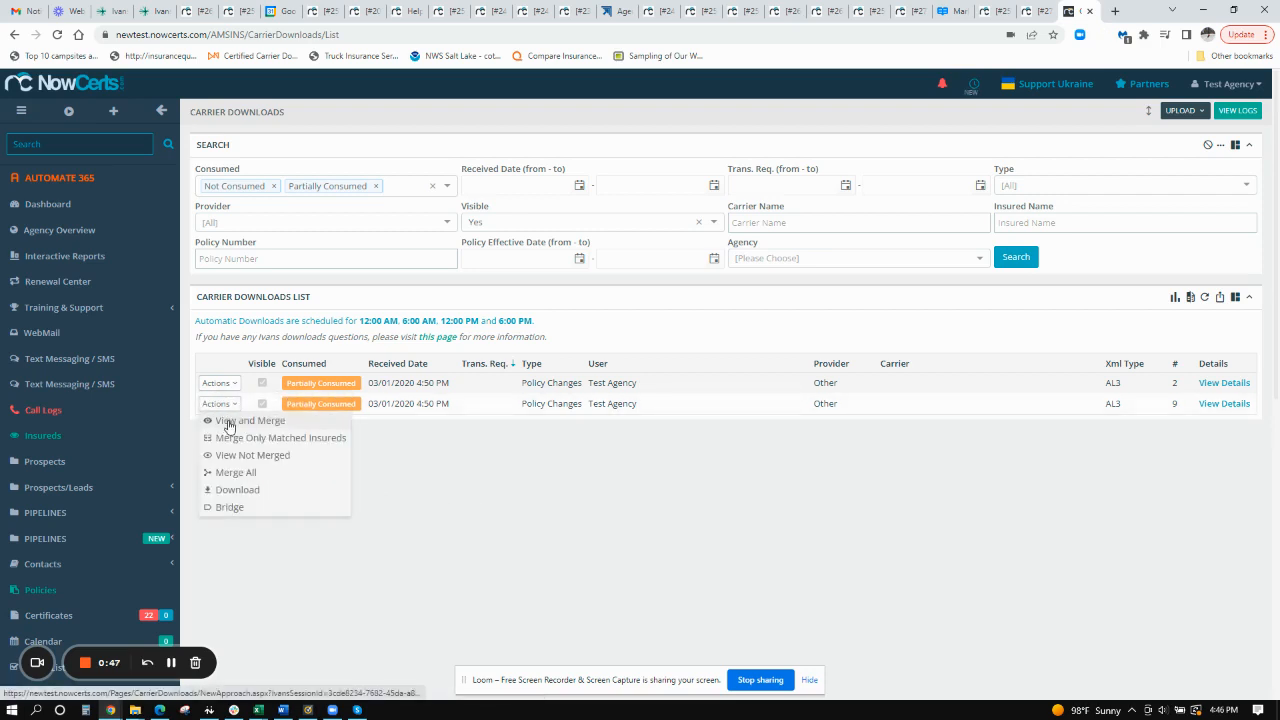
right_click(228, 424)
left_click(265, 430)
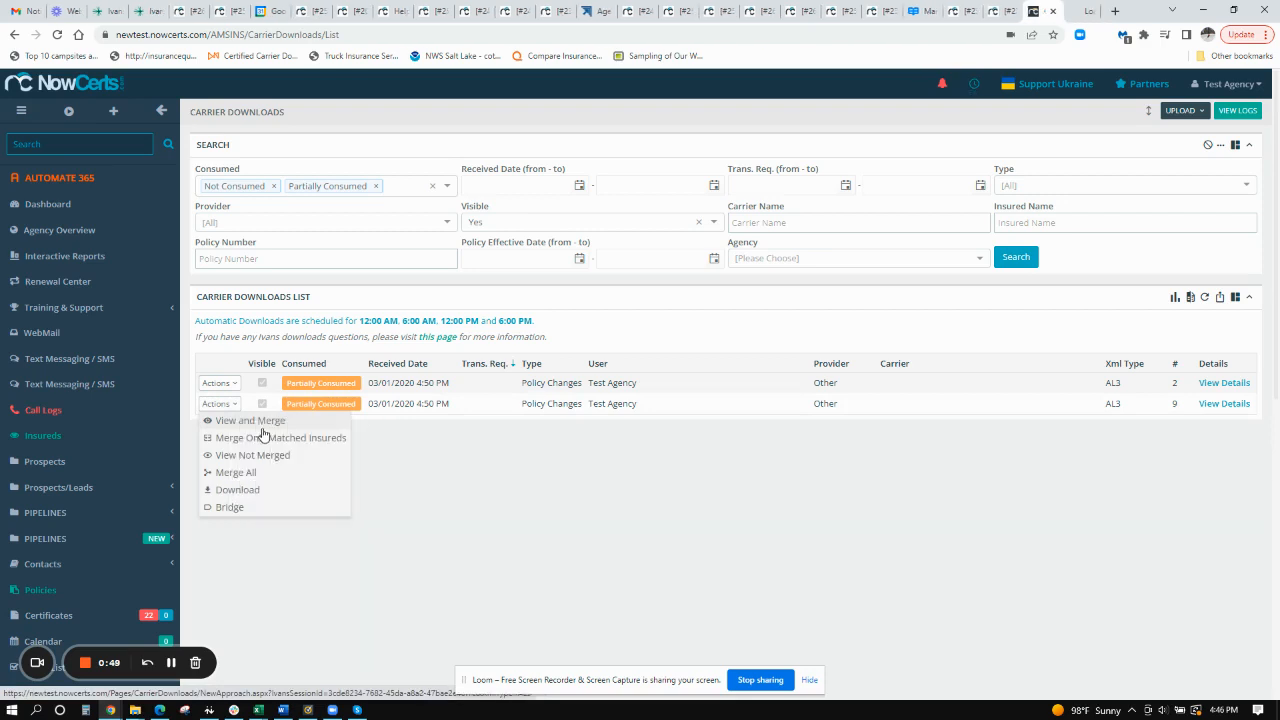
left_click(1082, 11)
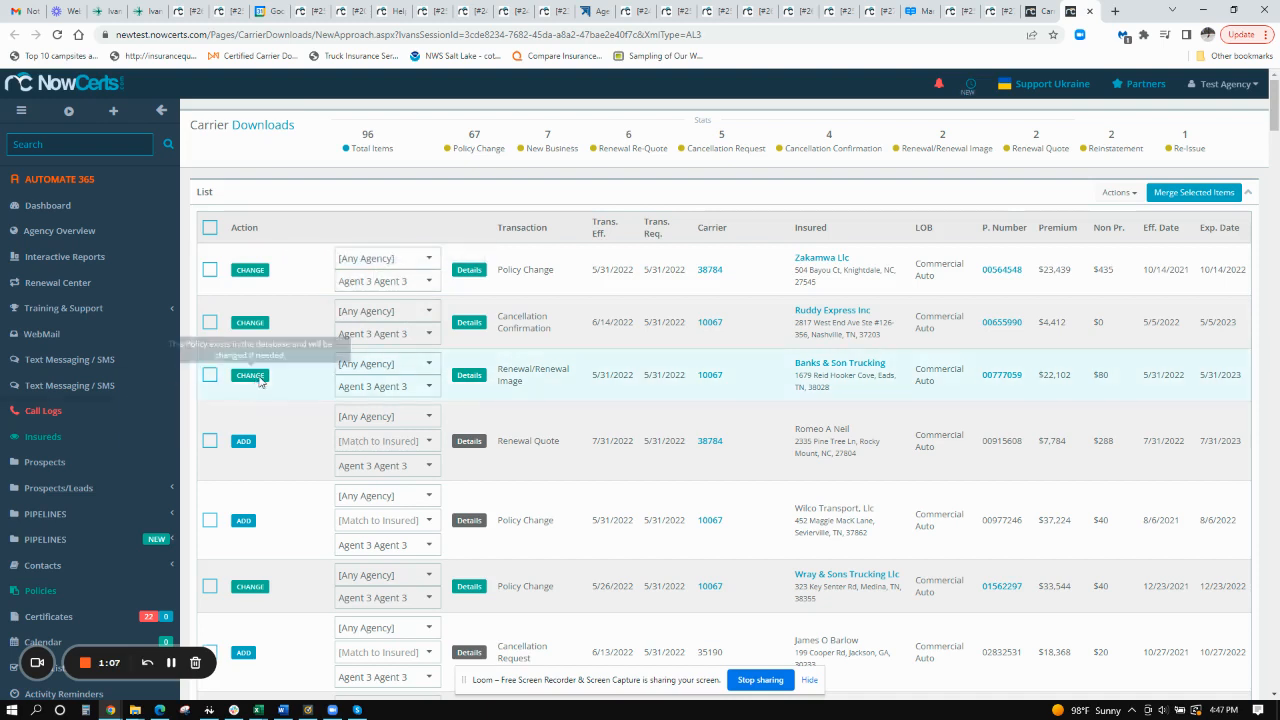
- Merge the first two items marked ADD, the renewal quote and the Wilco Transport policy change, then close the merge page
left_click(210, 442)
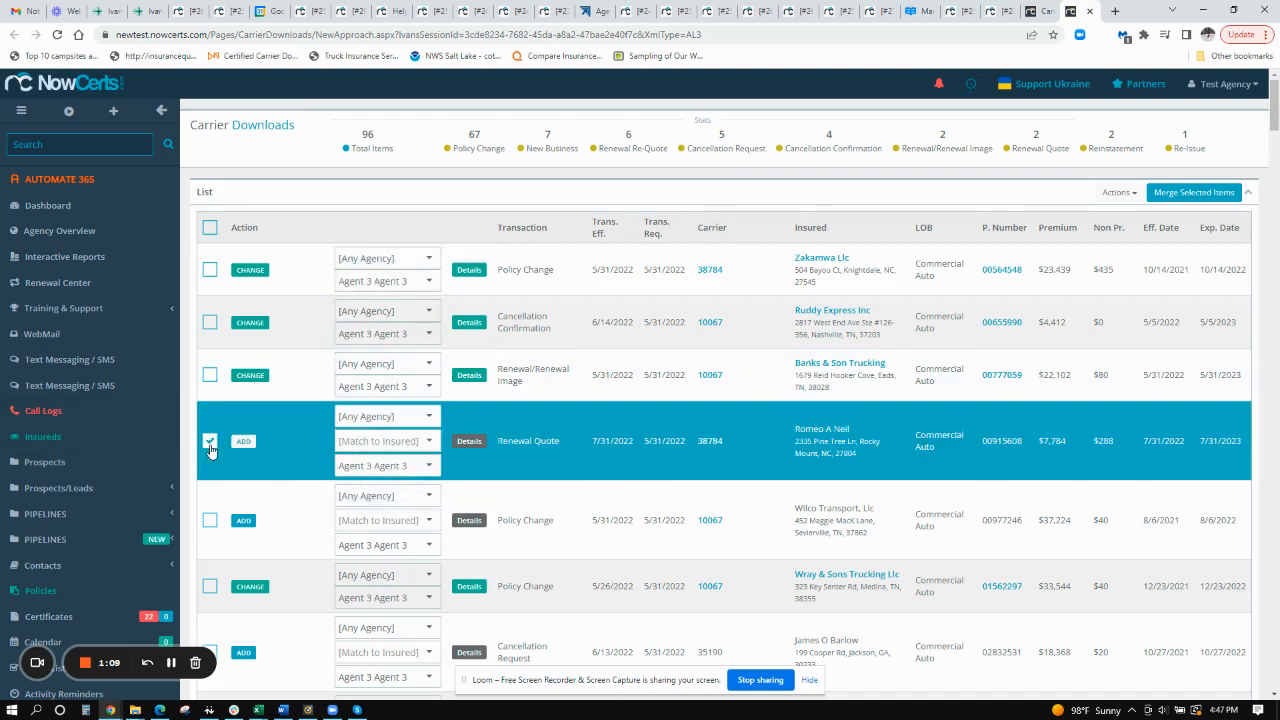
left_click(210, 521)
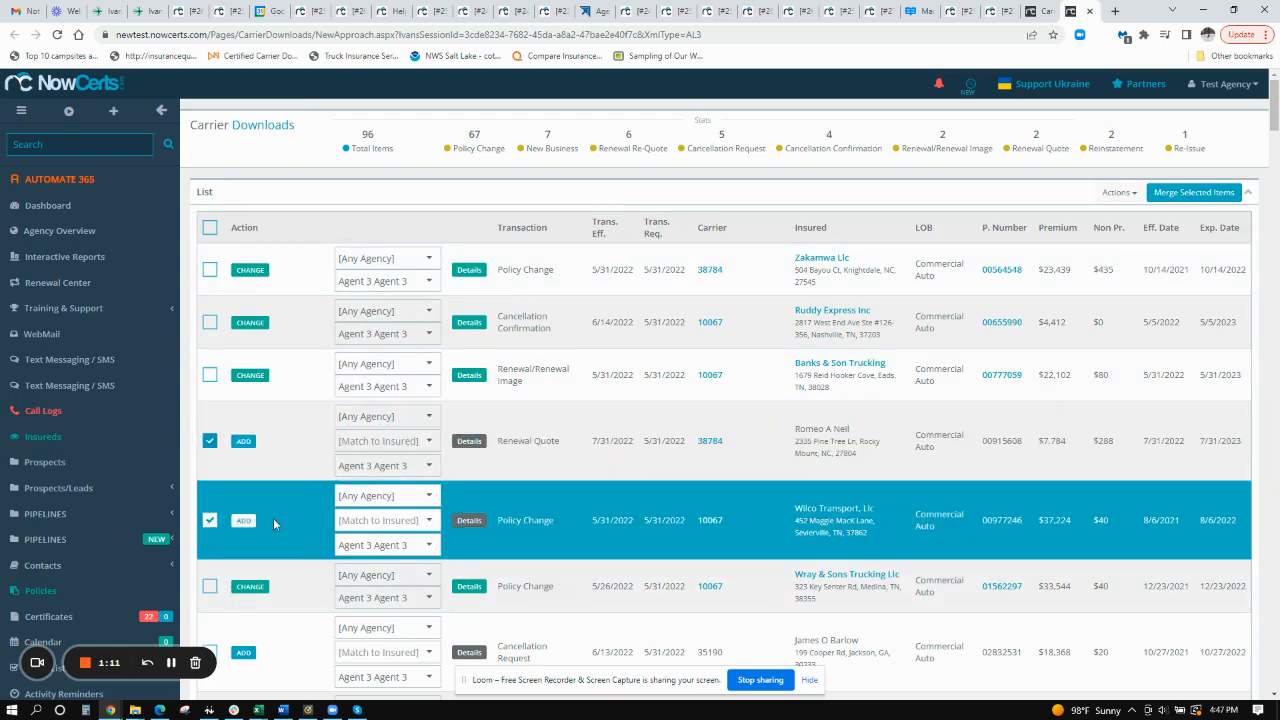
left_click(1188, 194)
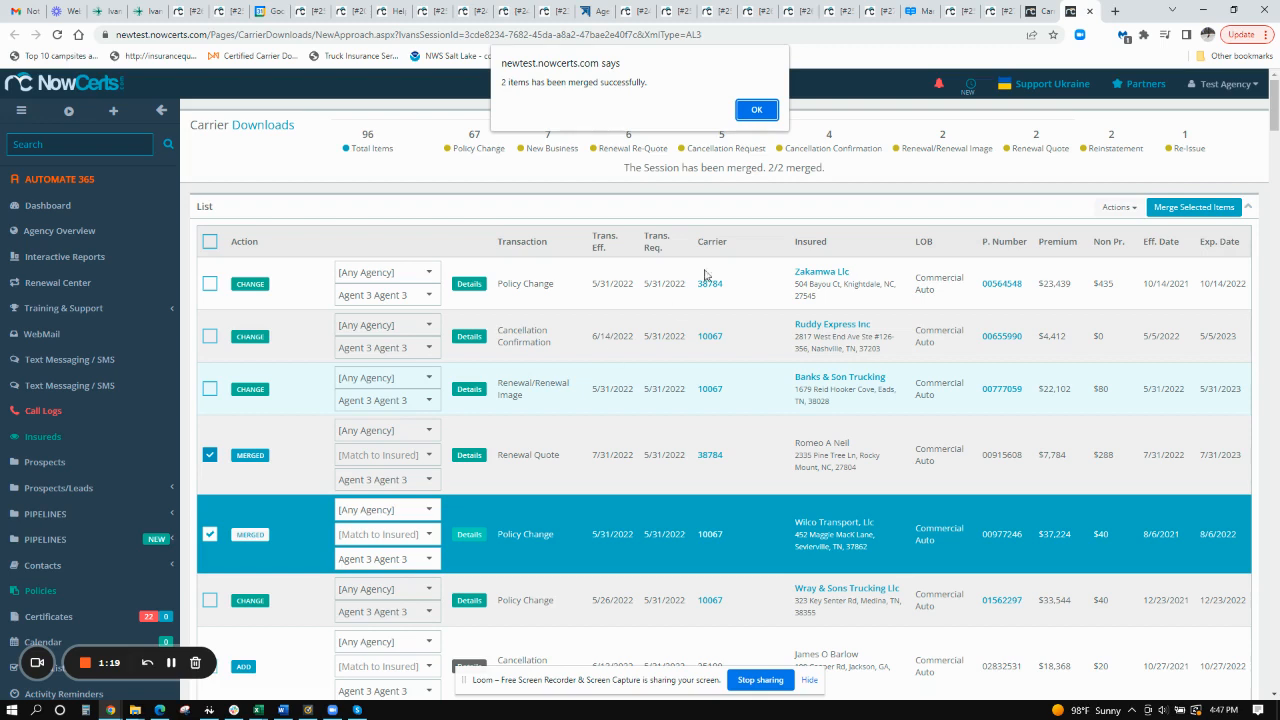
left_click(757, 109)
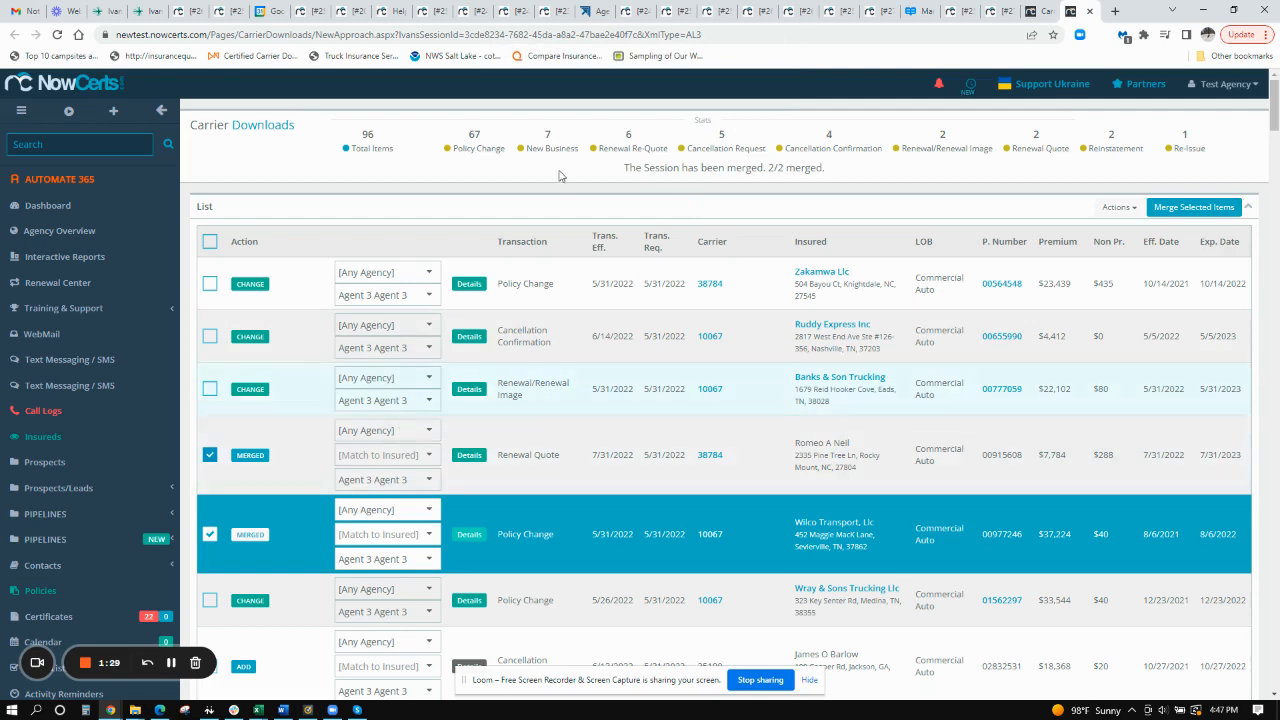
left_click(1069, 11)
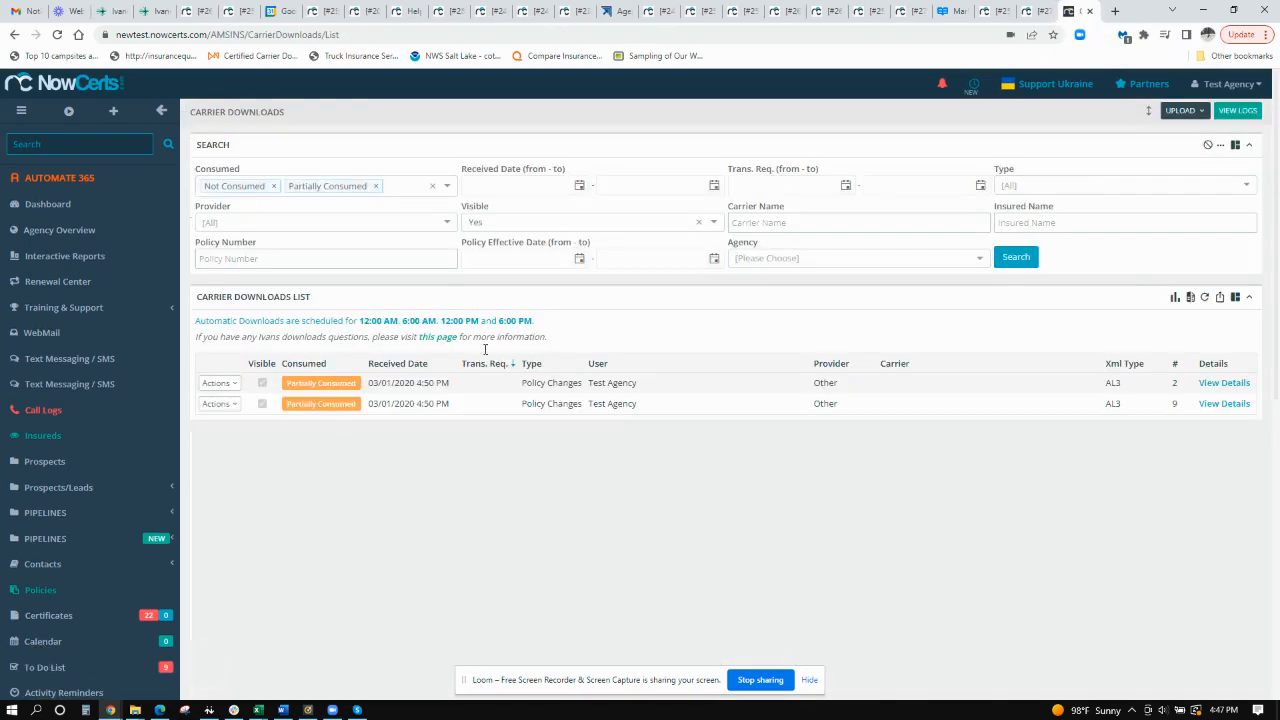
- Reopen the second carrier download's View and Merge page in a new tab to check the merged items
left_click(219, 404)
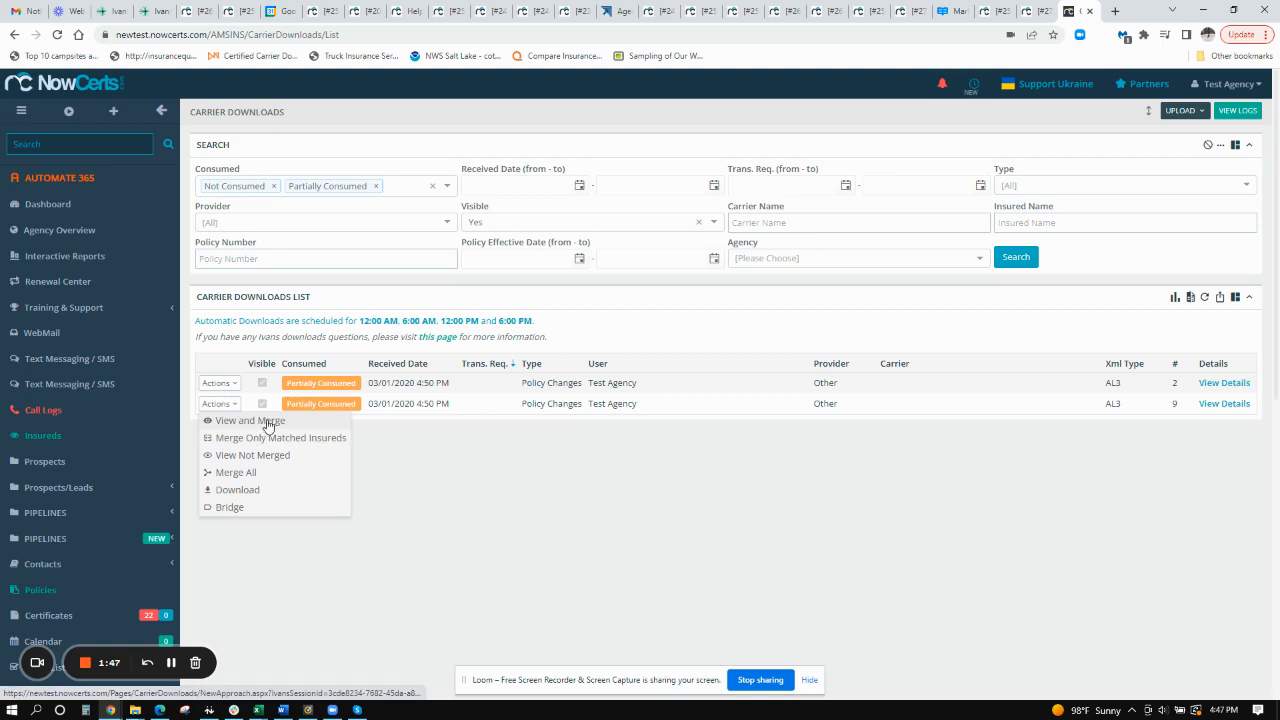
right_click(264, 426)
left_click(311, 432)
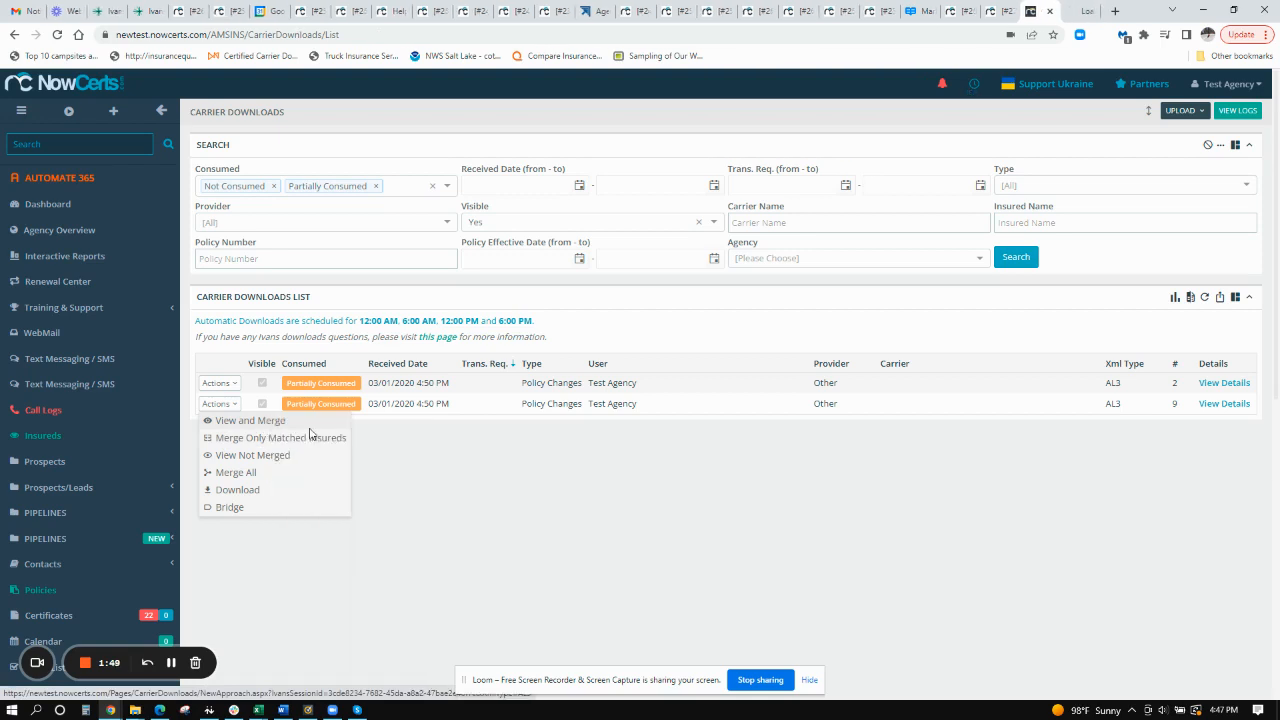
left_click(1079, 11)
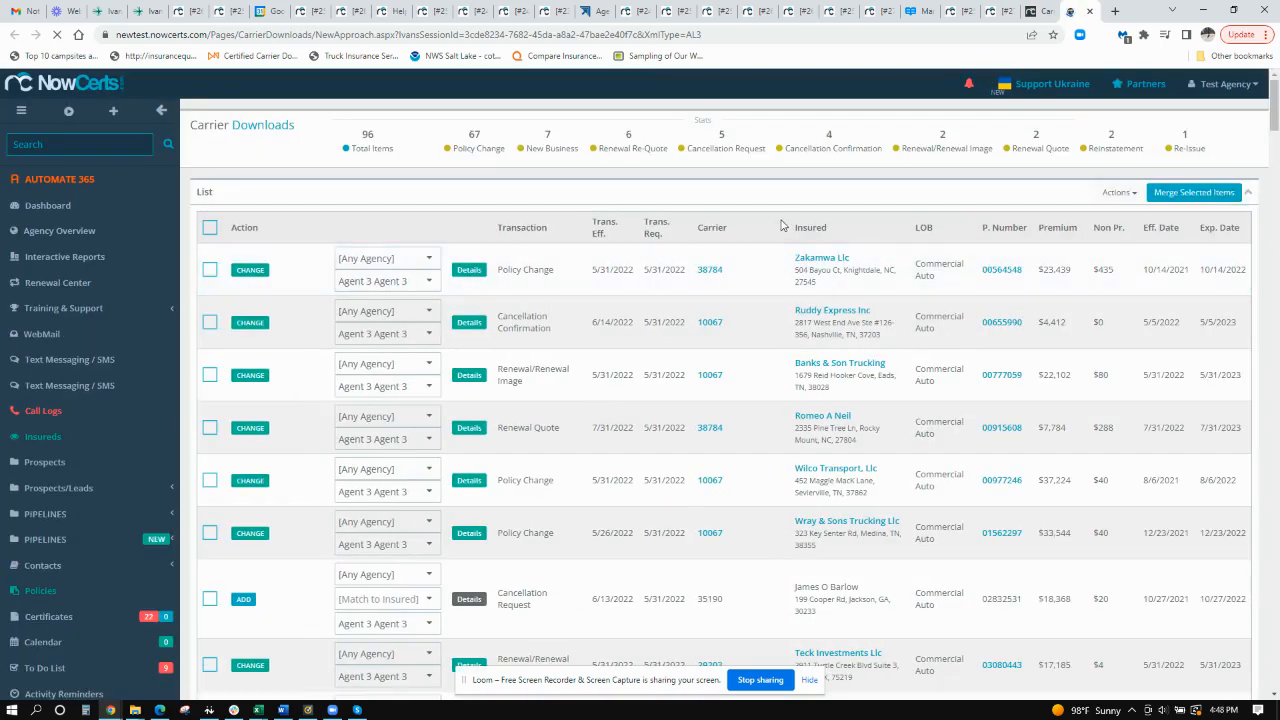
left_click(1040, 11)
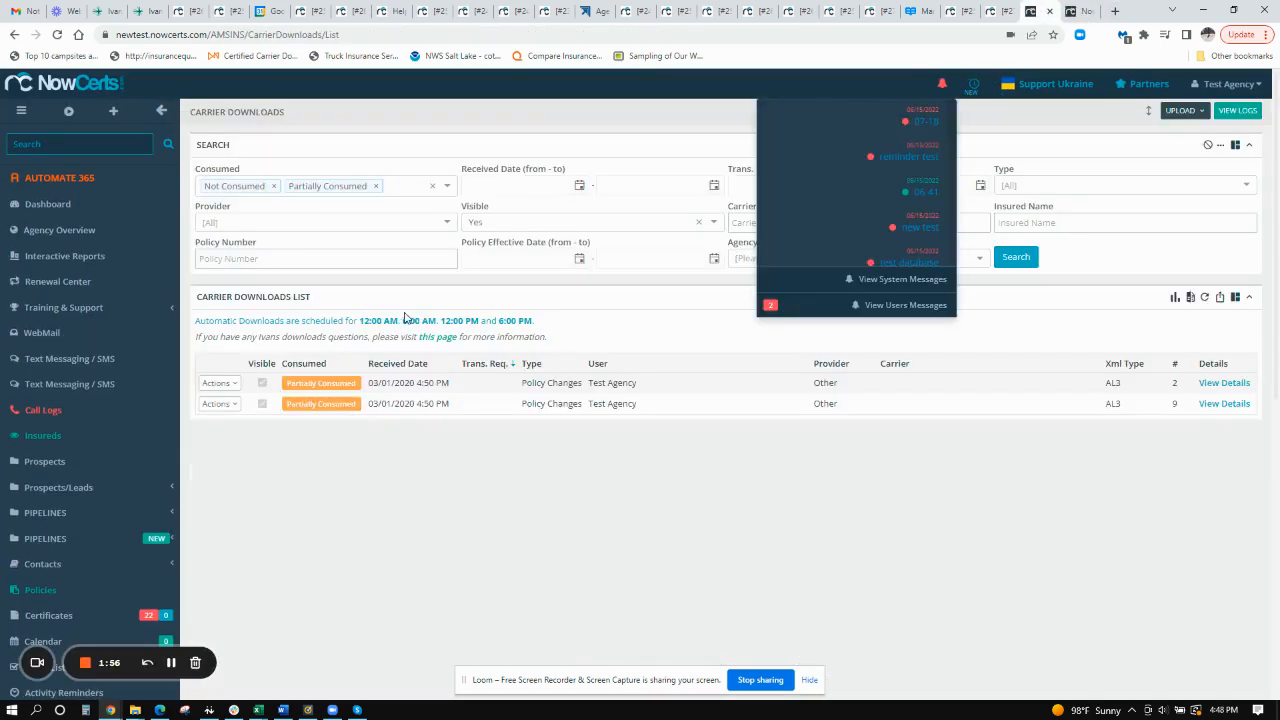
left_click(220, 403)
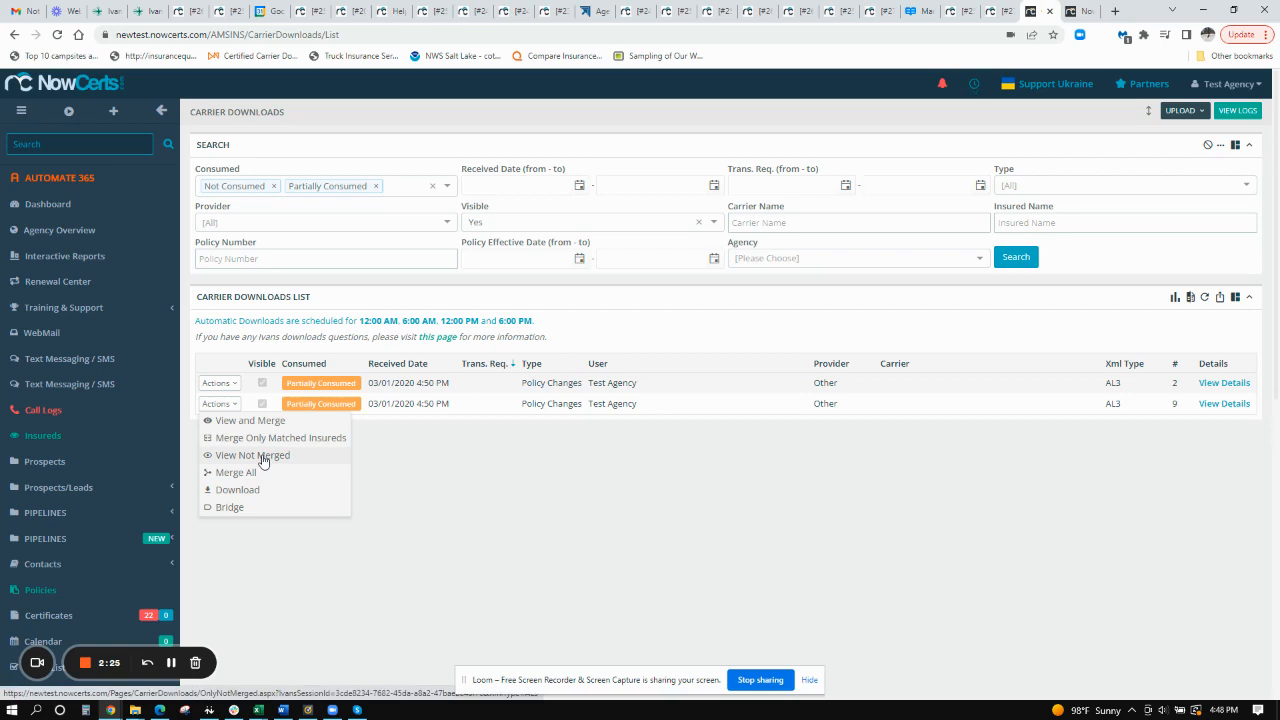
left_click(472, 468)
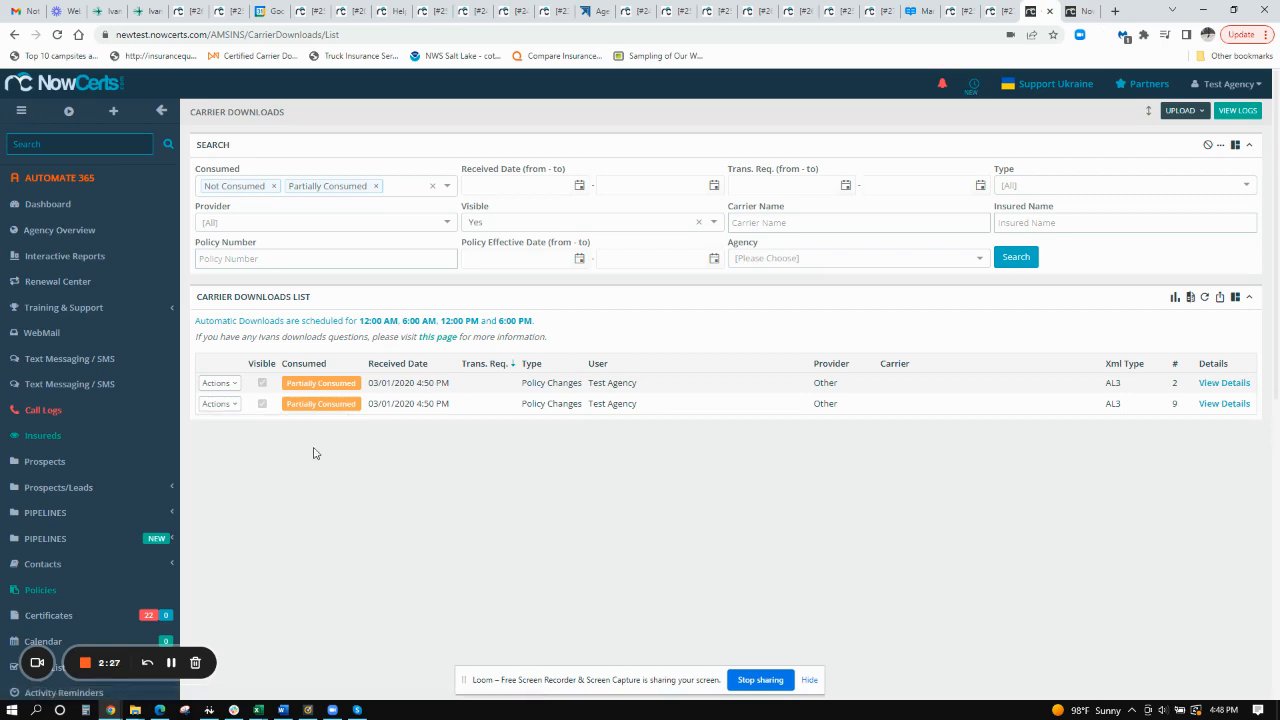
- Examine the View and Merge list for items marked CHANGE, ADD and UPDATE INSURED
left_click(1062, 11)
scroll(570, 335, "down", 2)
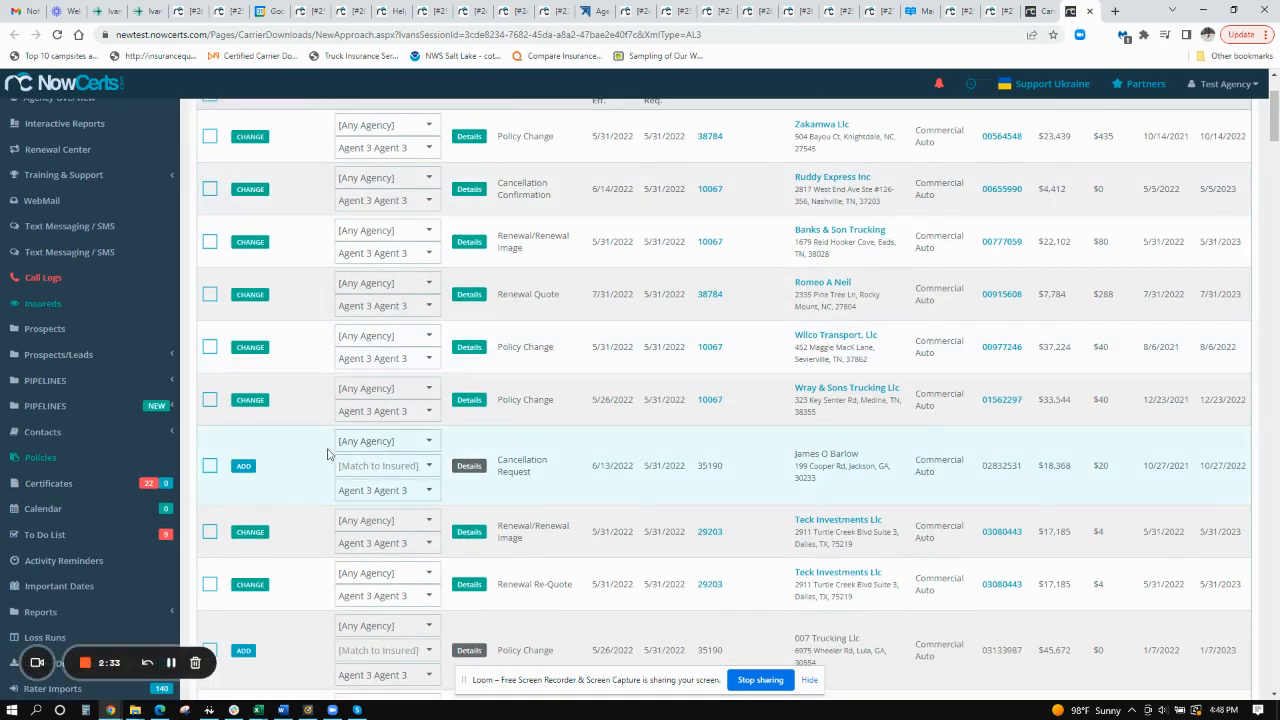
scroll(327, 452, "down", 2)
scroll(462, 445, "down", 1)
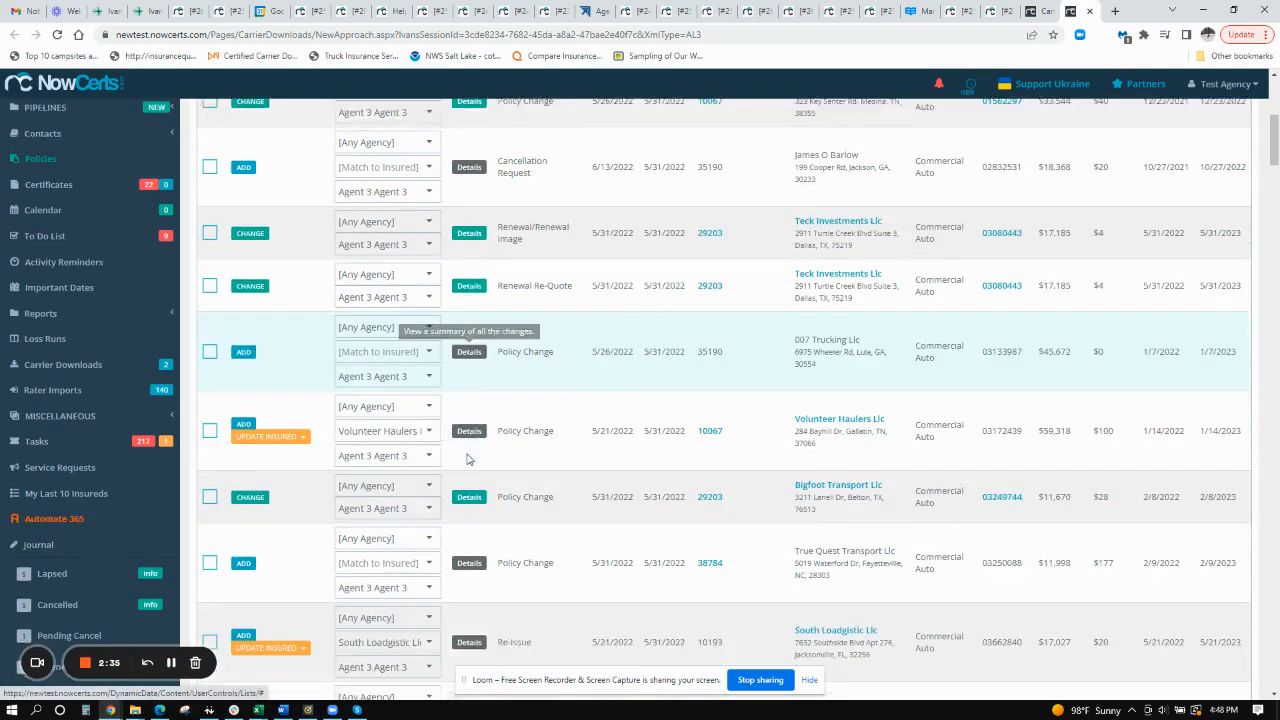
scroll(470, 500, "down", 1)
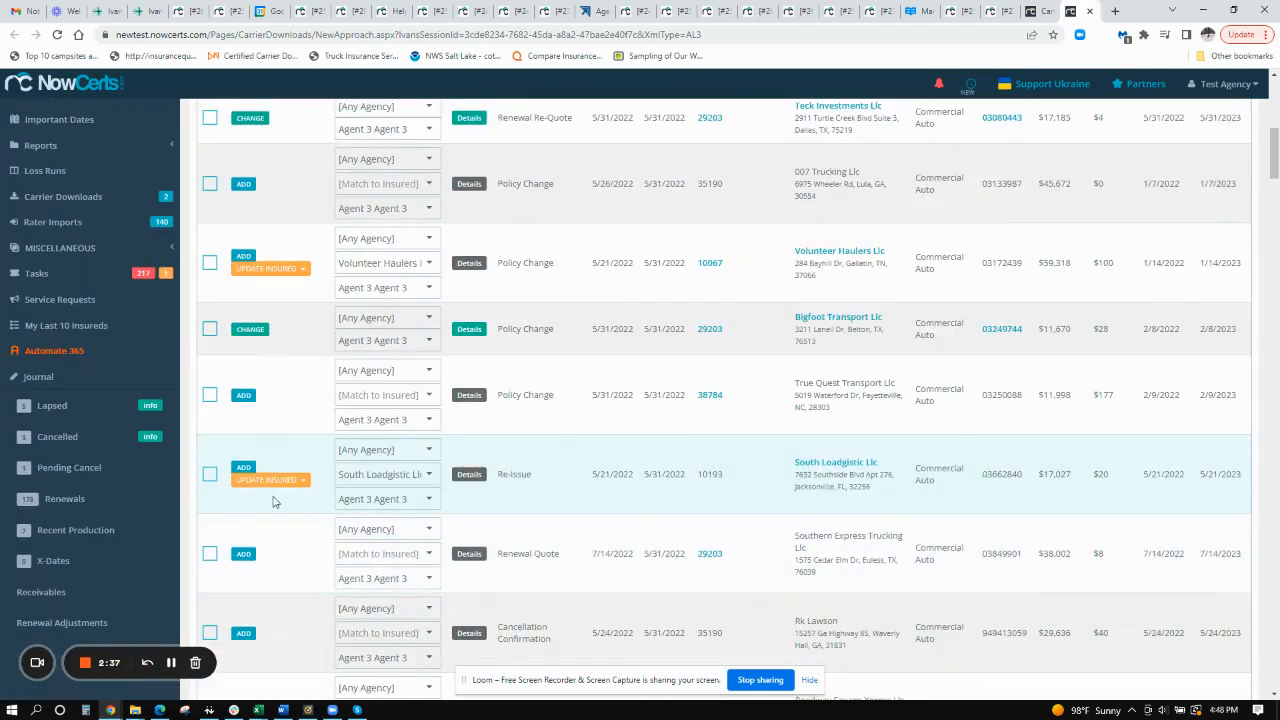
scroll(483, 497, "up", 5)
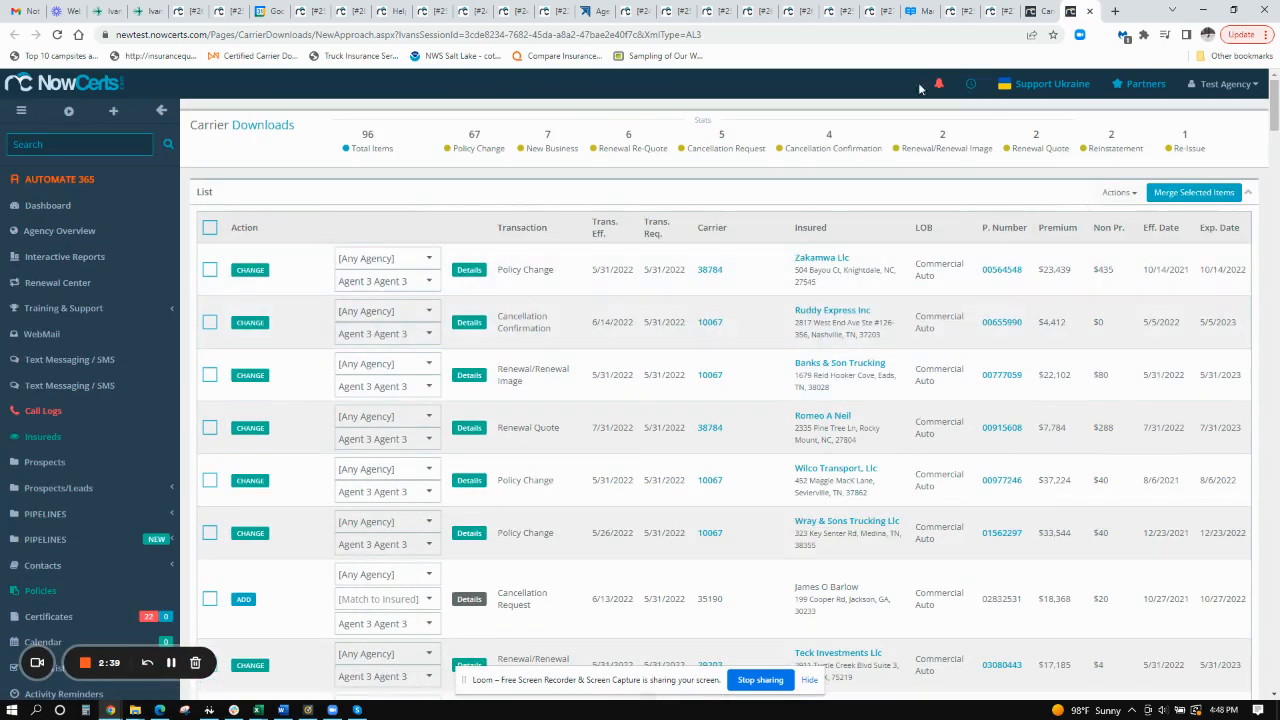
- Run Merge Only Matched Insureds on the second carrier download and close the Merge Session dialog
left_click(1038, 12)
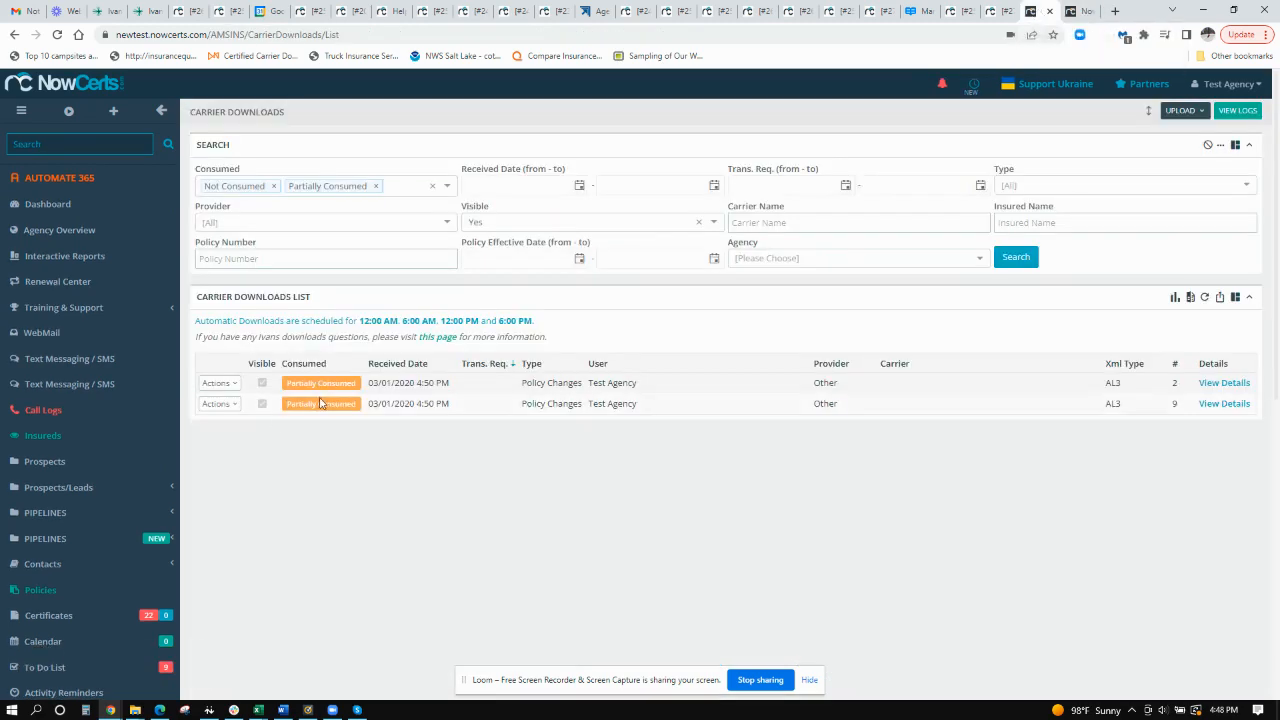
left_click(220, 404)
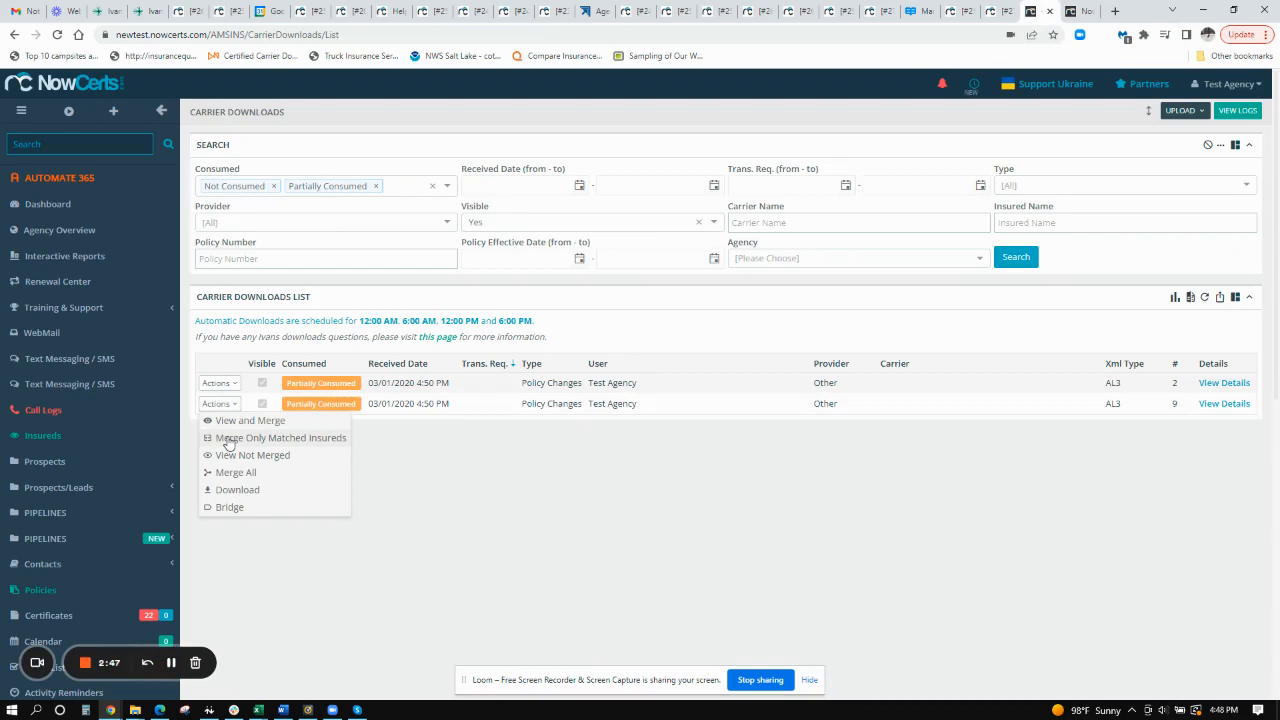
left_click(229, 439)
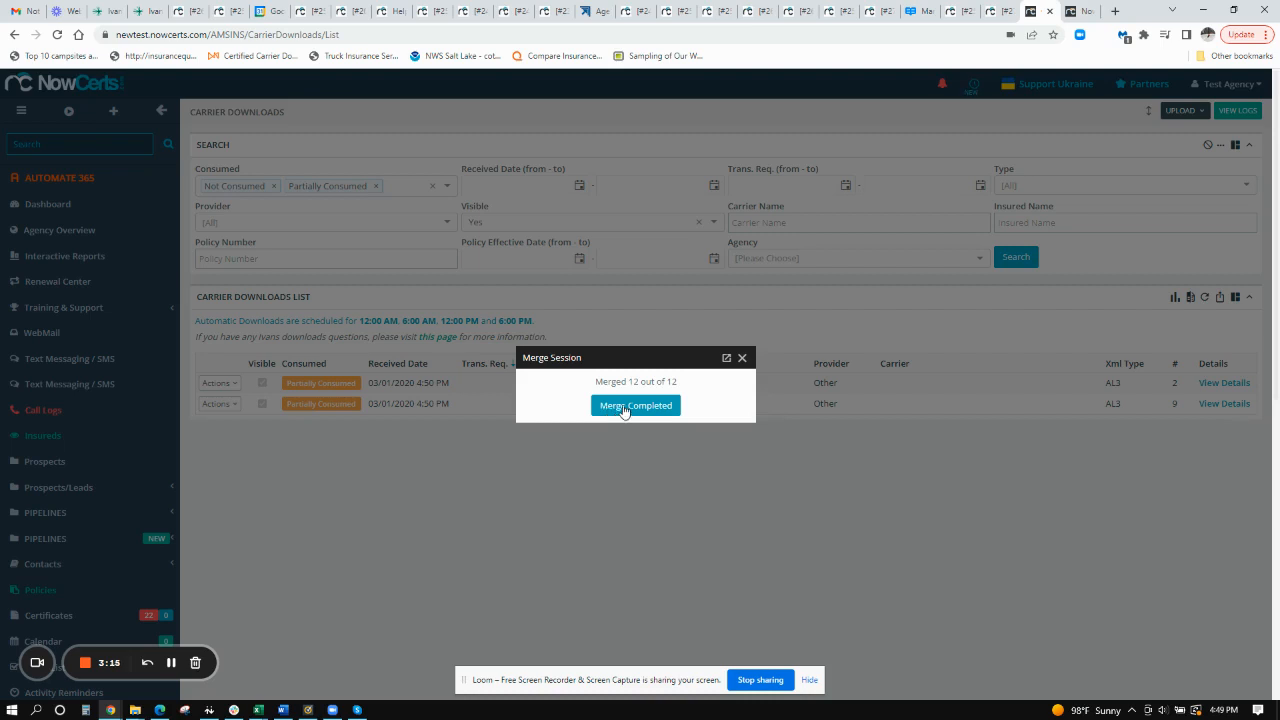
left_click(742, 358)
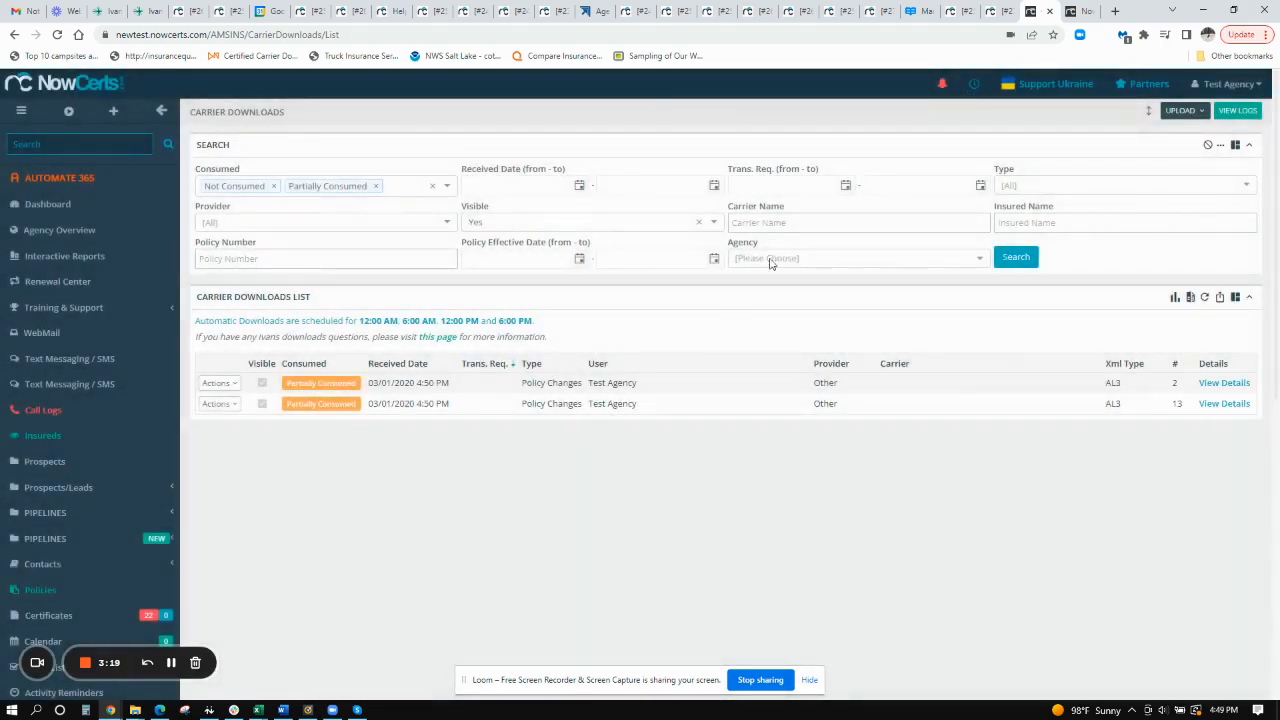
- Reload the View and Merge page, examine the action status of the previously matched insureds, and close the page
right_click(1028, 85)
left_click(1082, 12)
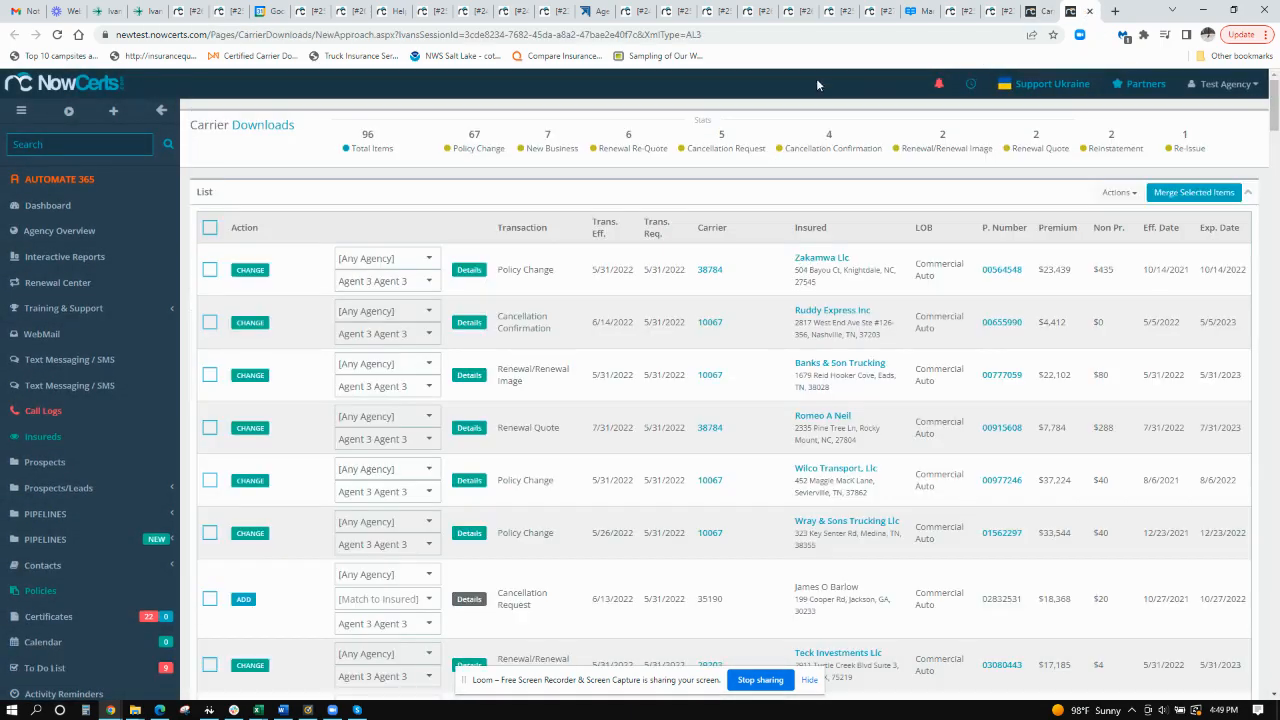
scroll(300, 394, "down", 3)
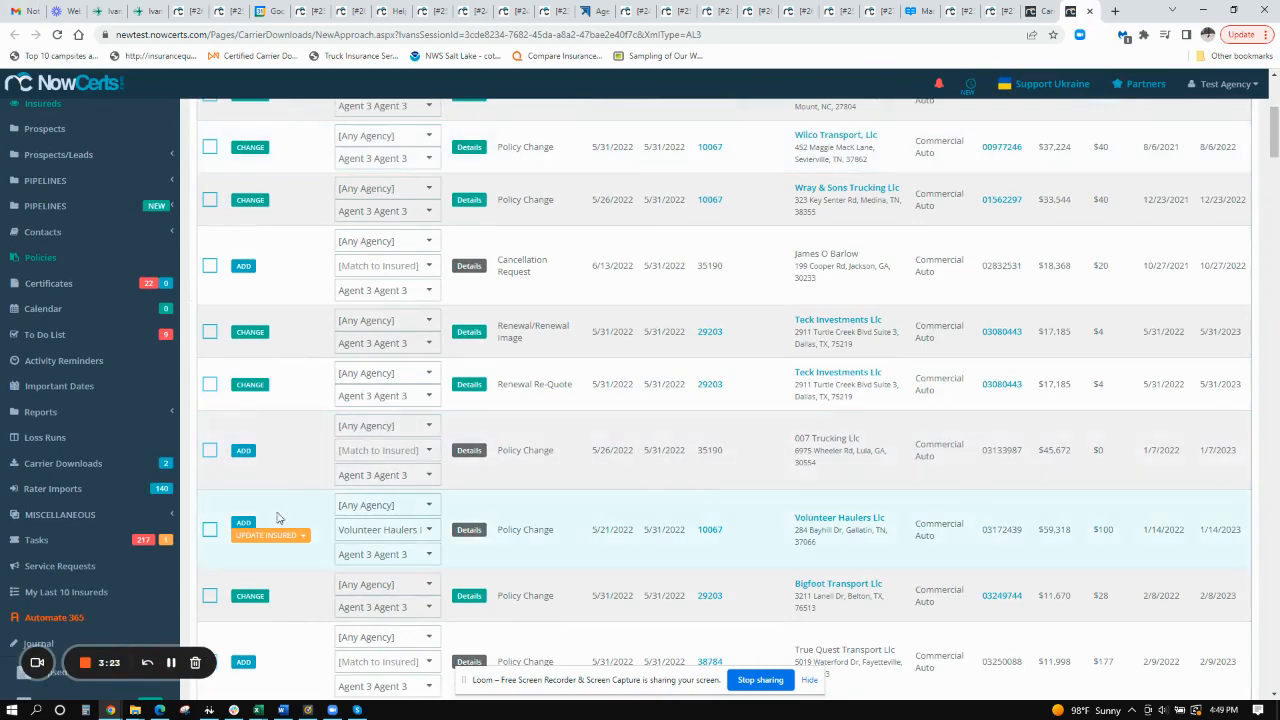
scroll(286, 543, "down", 2)
scroll(134, 371, "up", 8)
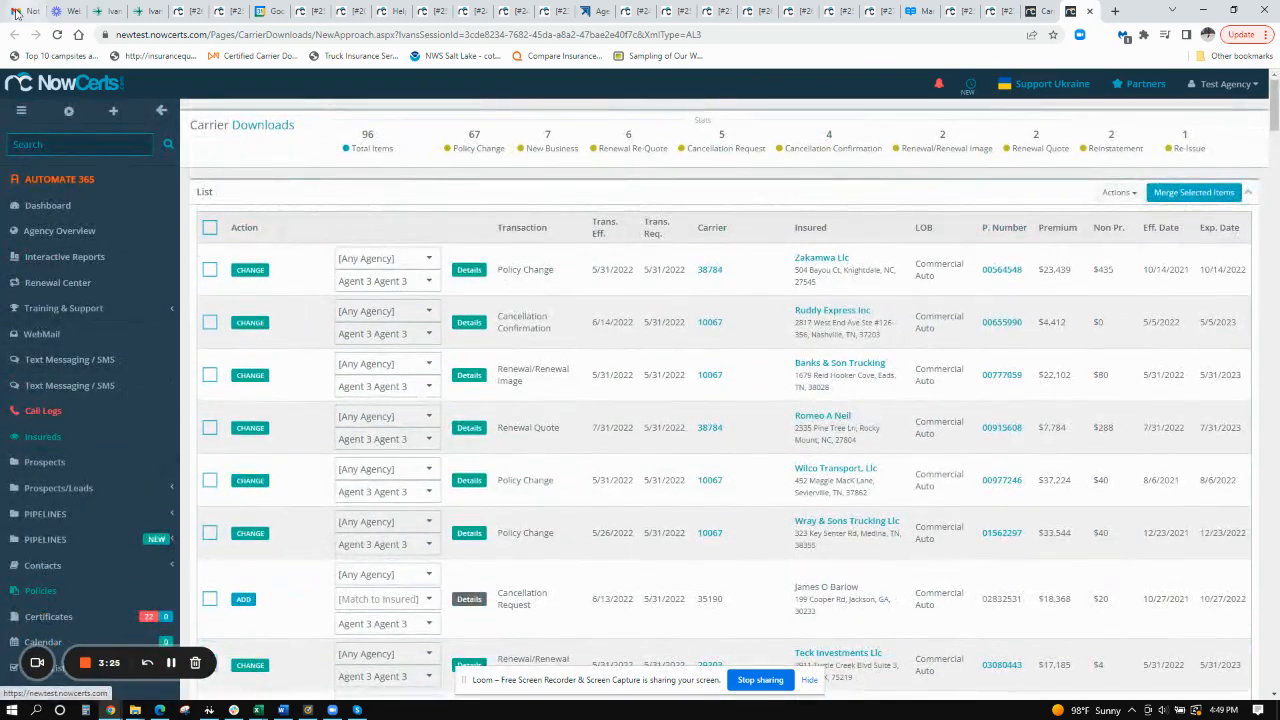
left_click(57, 34)
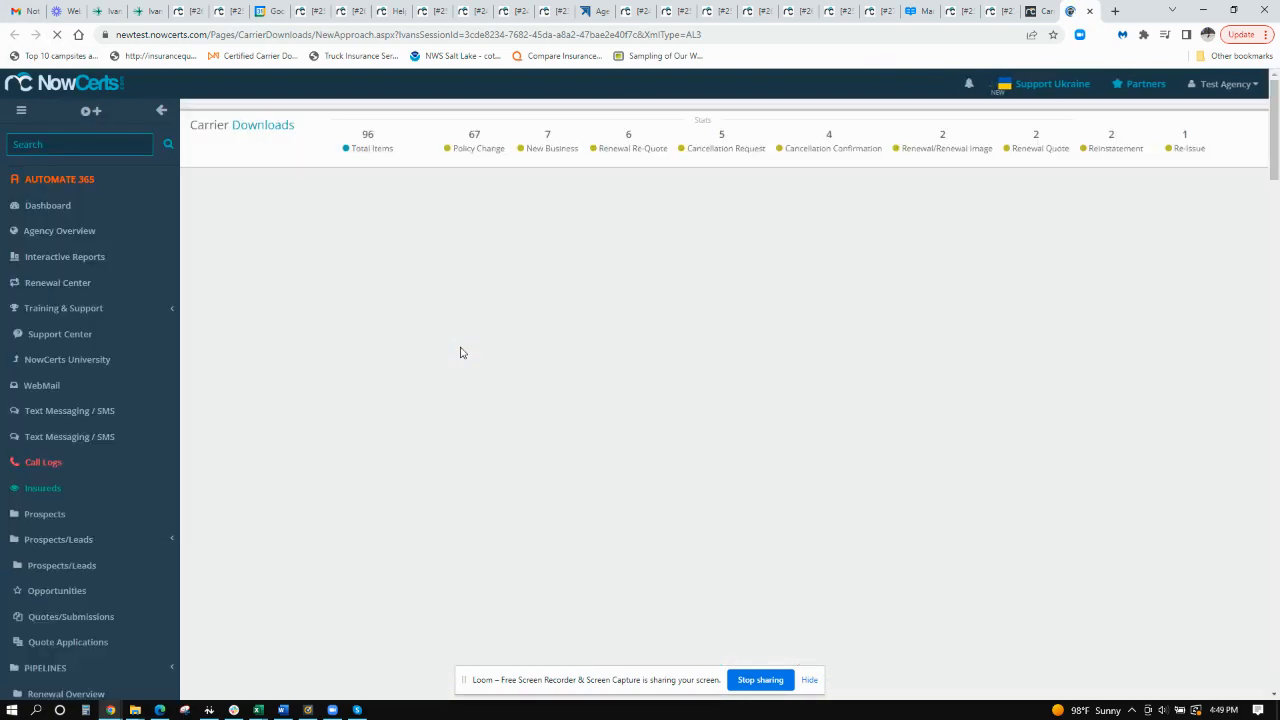
scroll(461, 353, "down", 3)
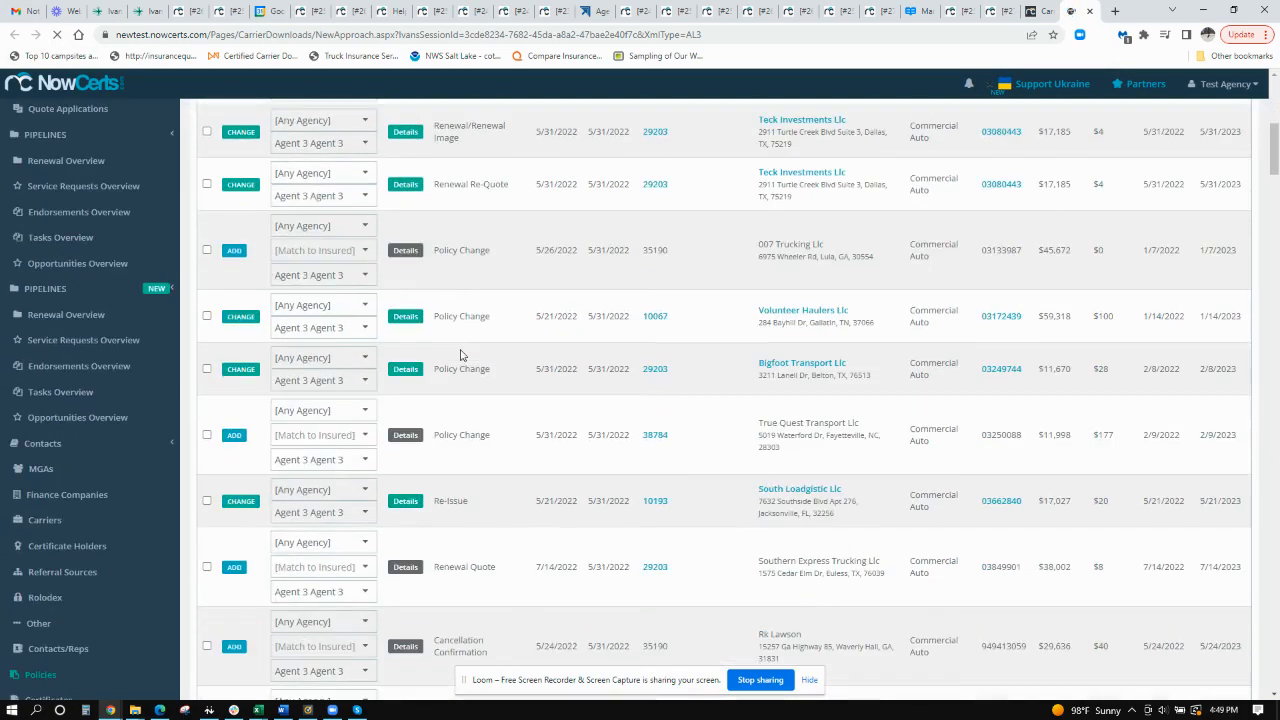
scroll(520, 400, "down", 1)
scroll(457, 424, "up", 8)
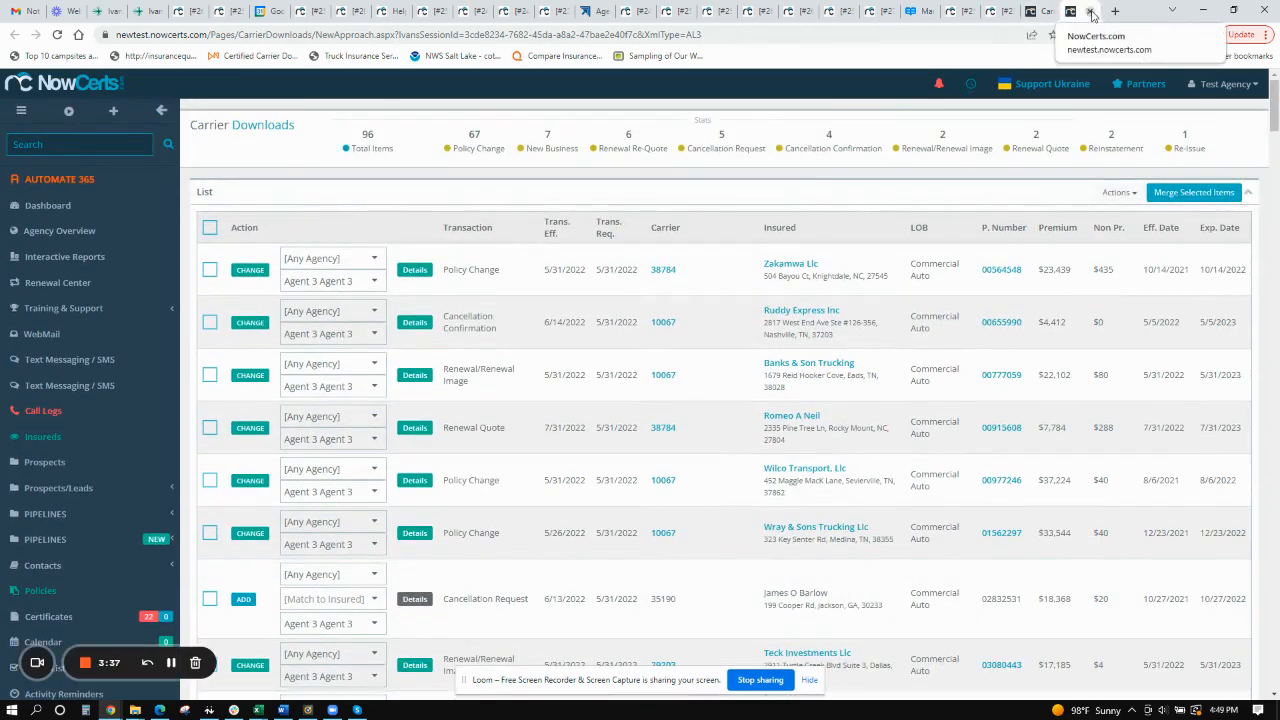
left_click(1078, 11)
- Open the View Not Merged page of the second carrier download in a new tab and review its items
left_click(220, 404)
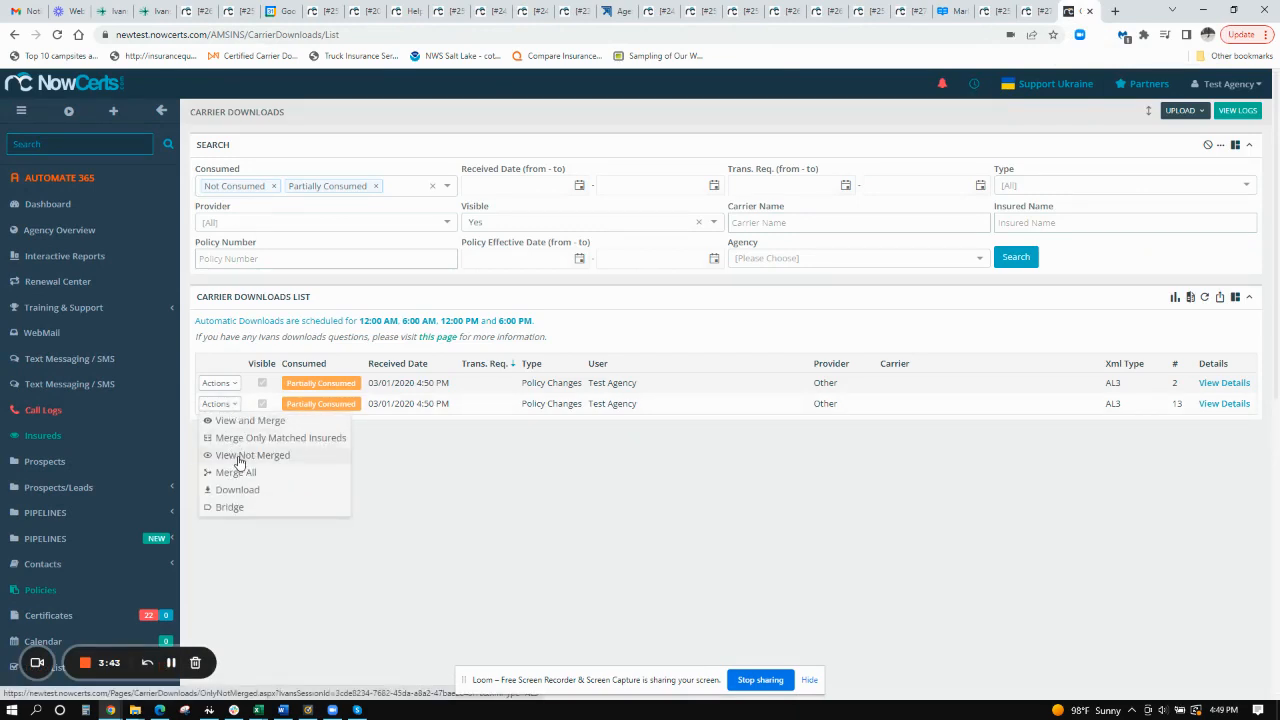
right_click(240, 461)
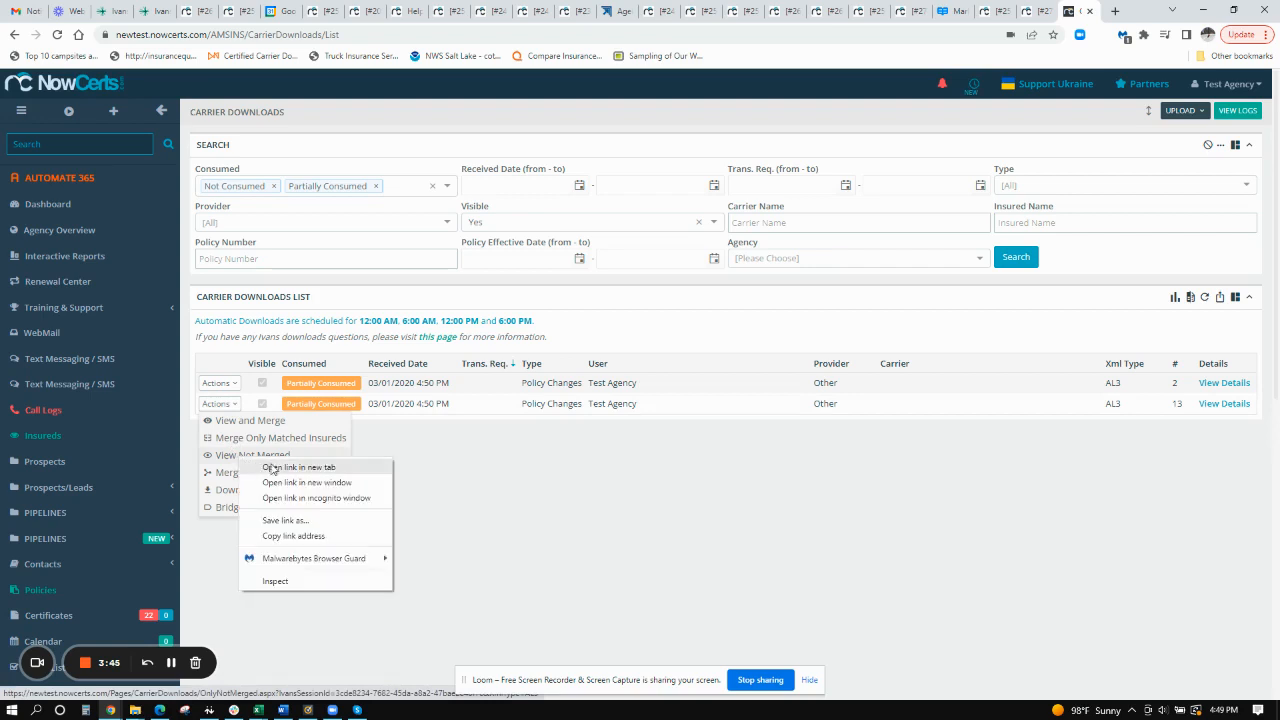
left_click(295, 466)
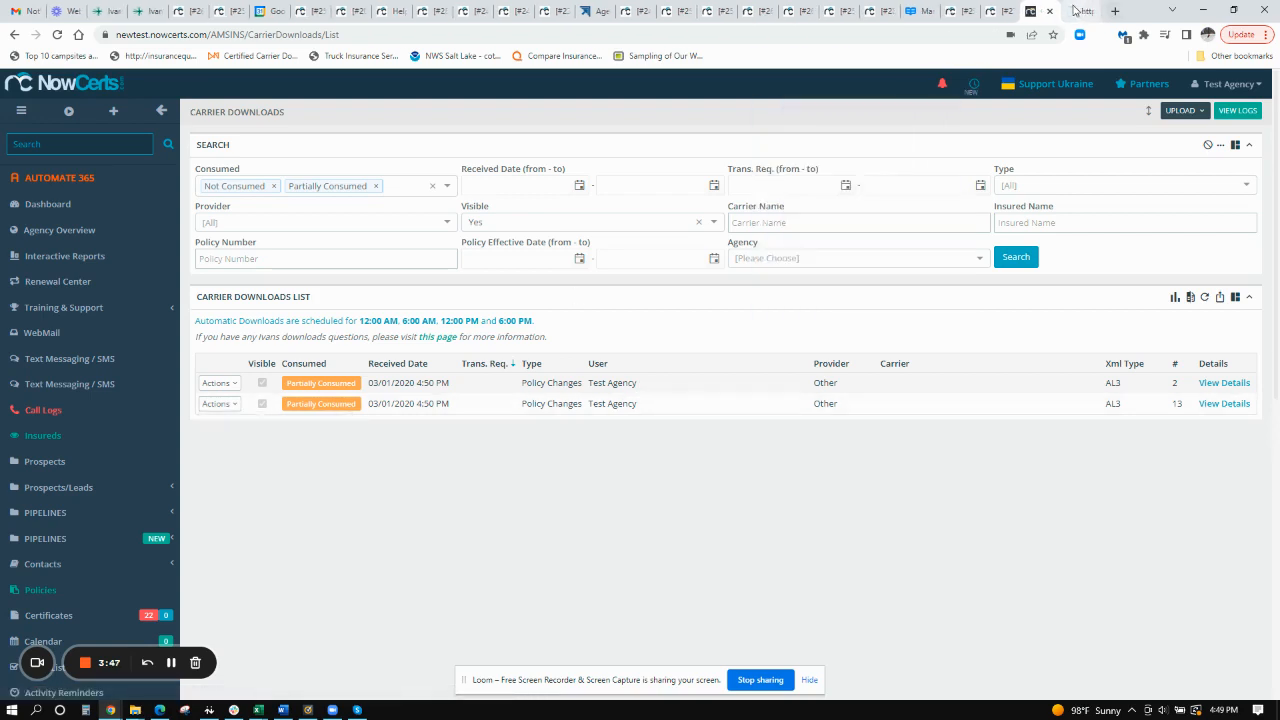
left_click(1098, 12)
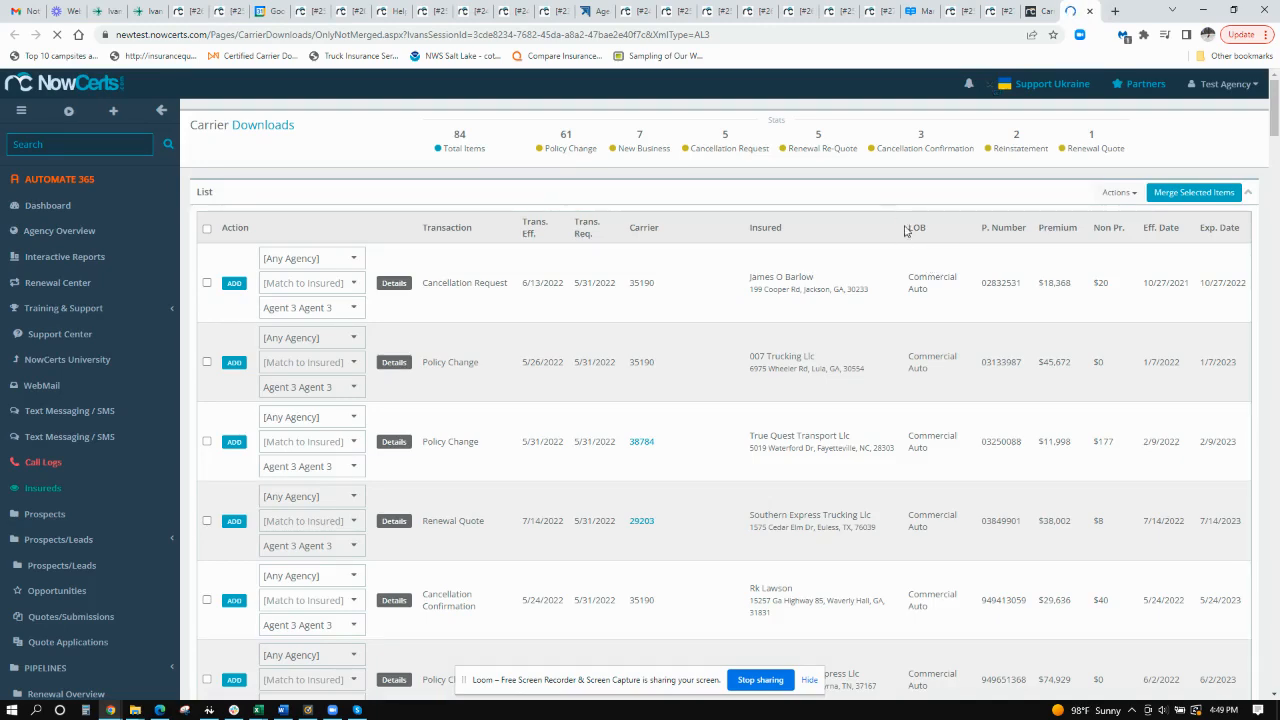
- Open the View and Merge page of the second carrier download in a new tab and review its items
key("ctrl+shift+Tab")
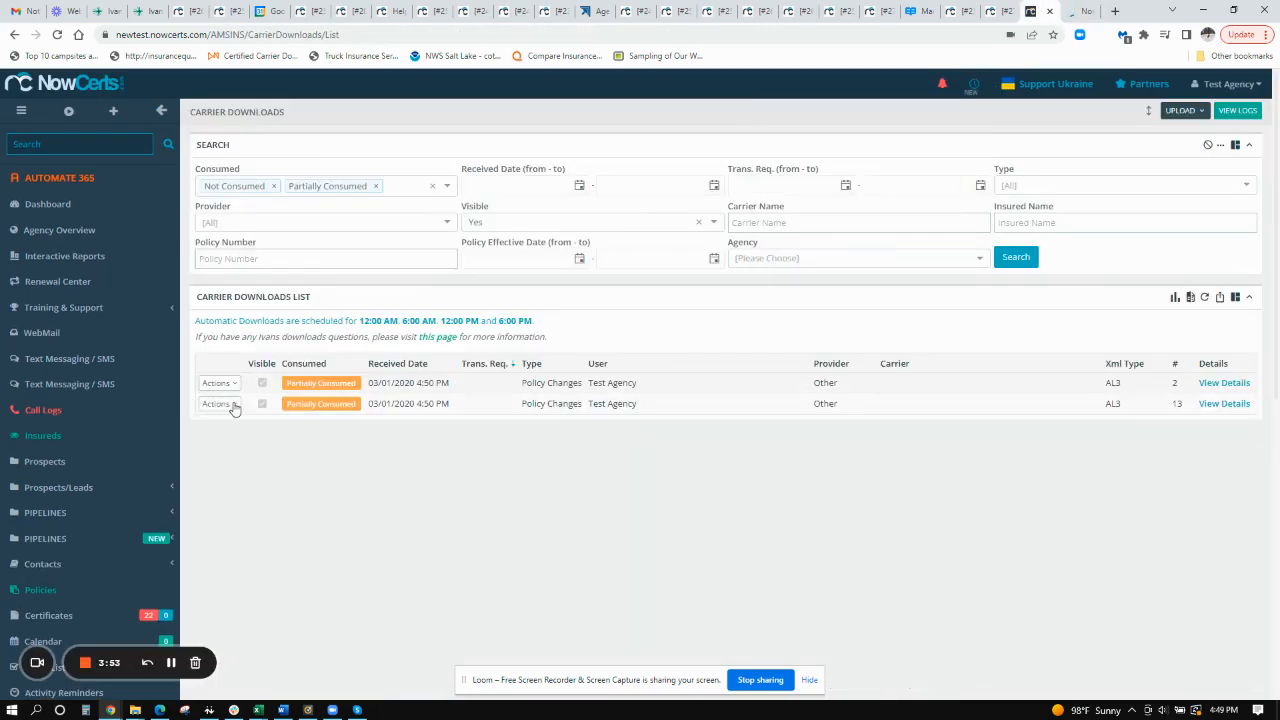
left_click(232, 404)
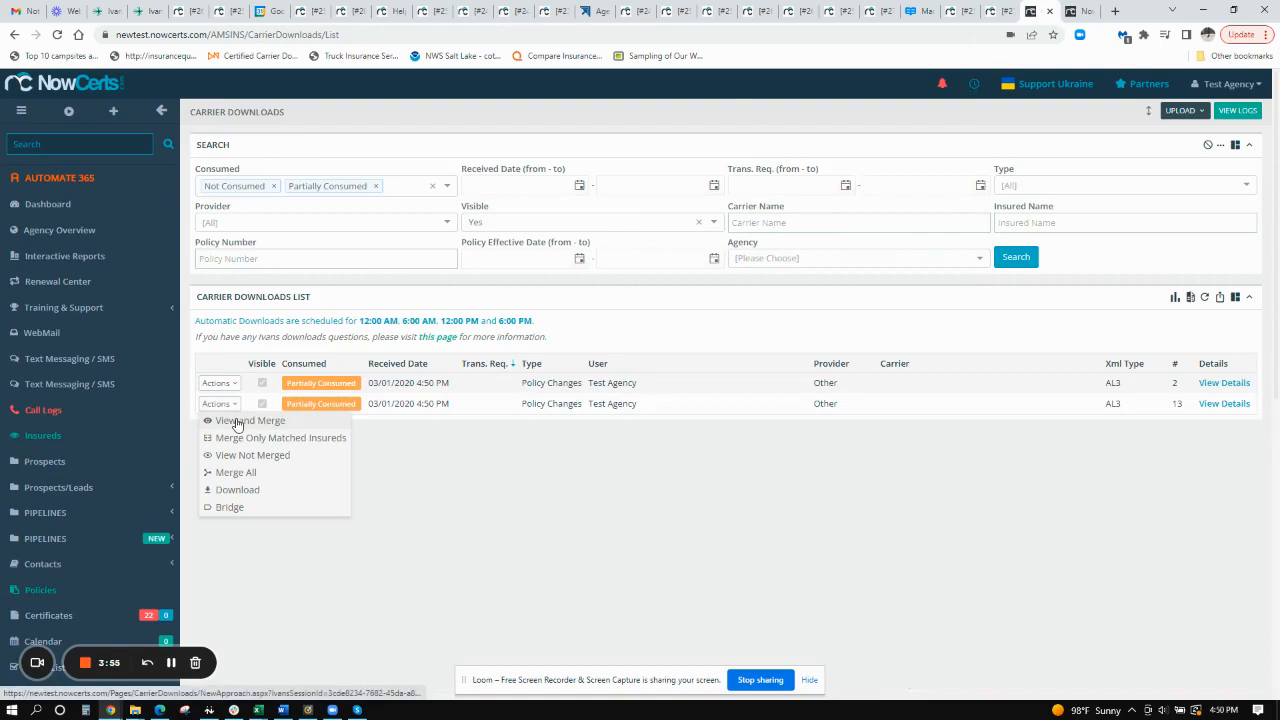
right_click(237, 423)
left_click(265, 429)
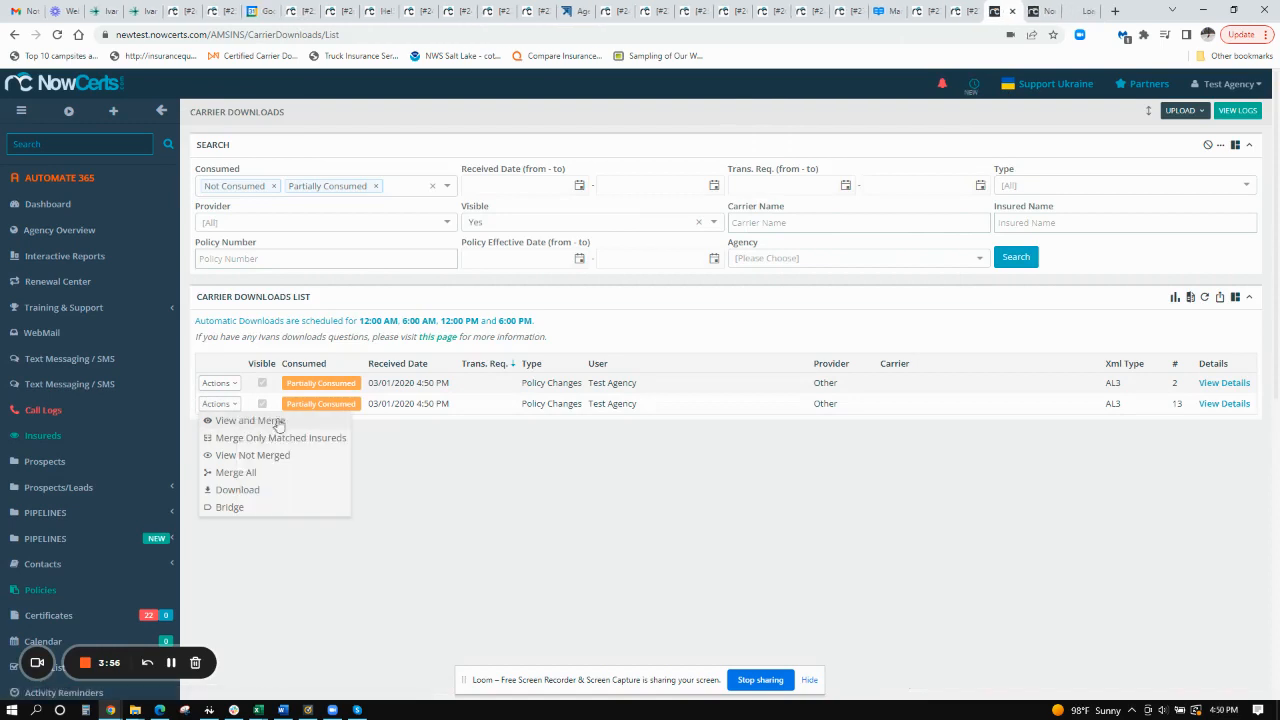
left_click(1100, 11)
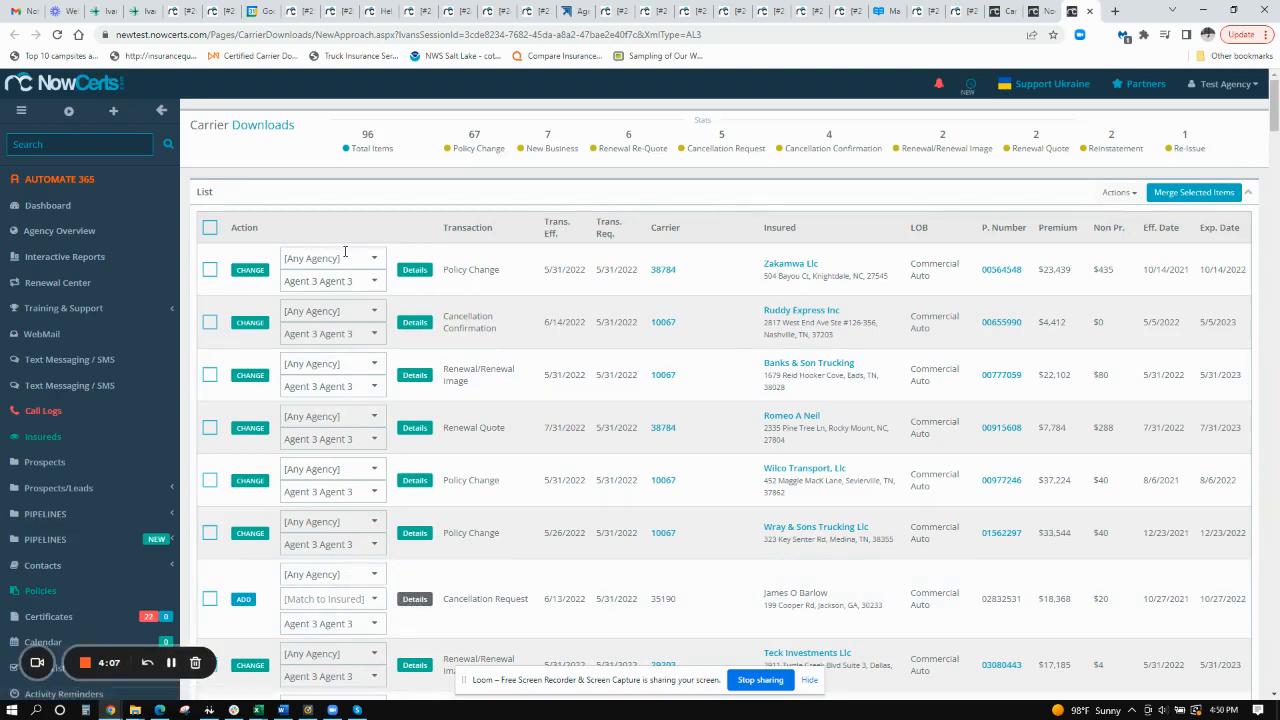
scroll(398, 538, "down", 1)
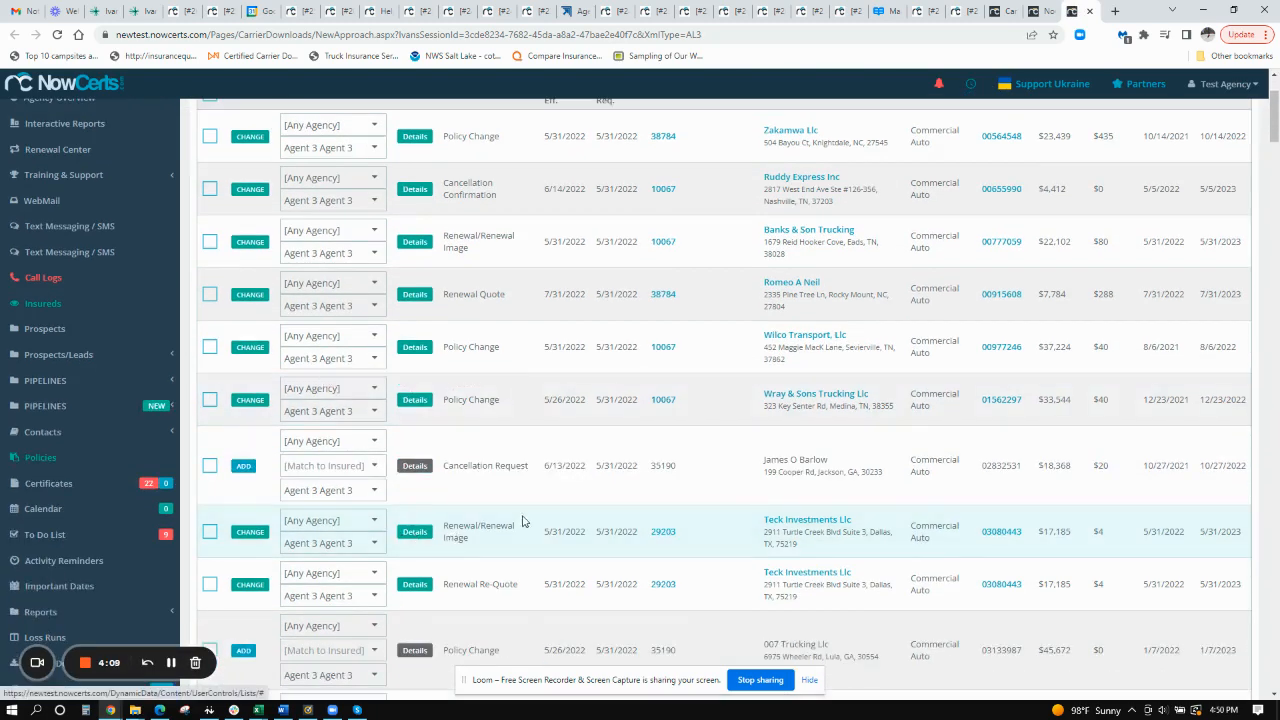
scroll(523, 523, "up", 2)
- Compare the items on the View Not Merged page, and display the available actions of the second carrier download
left_click(1043, 11)
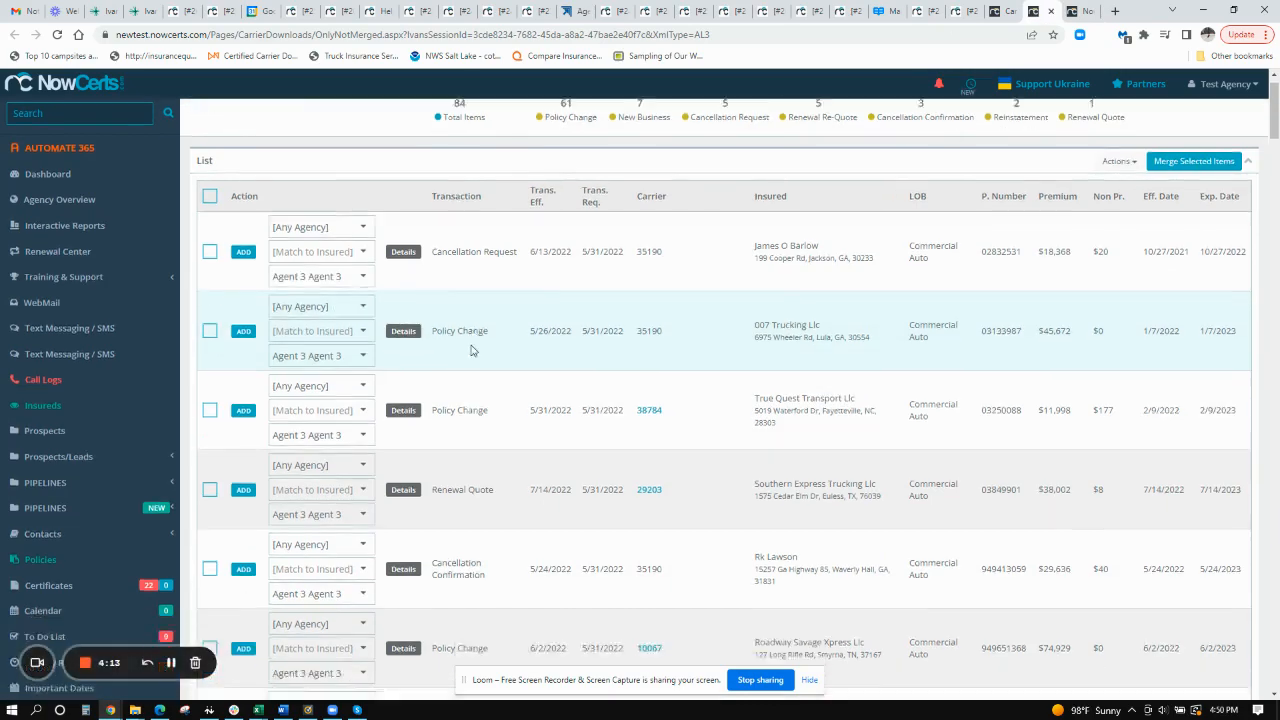
scroll(471, 350, "down", 7)
scroll(471, 381, "down", 2)
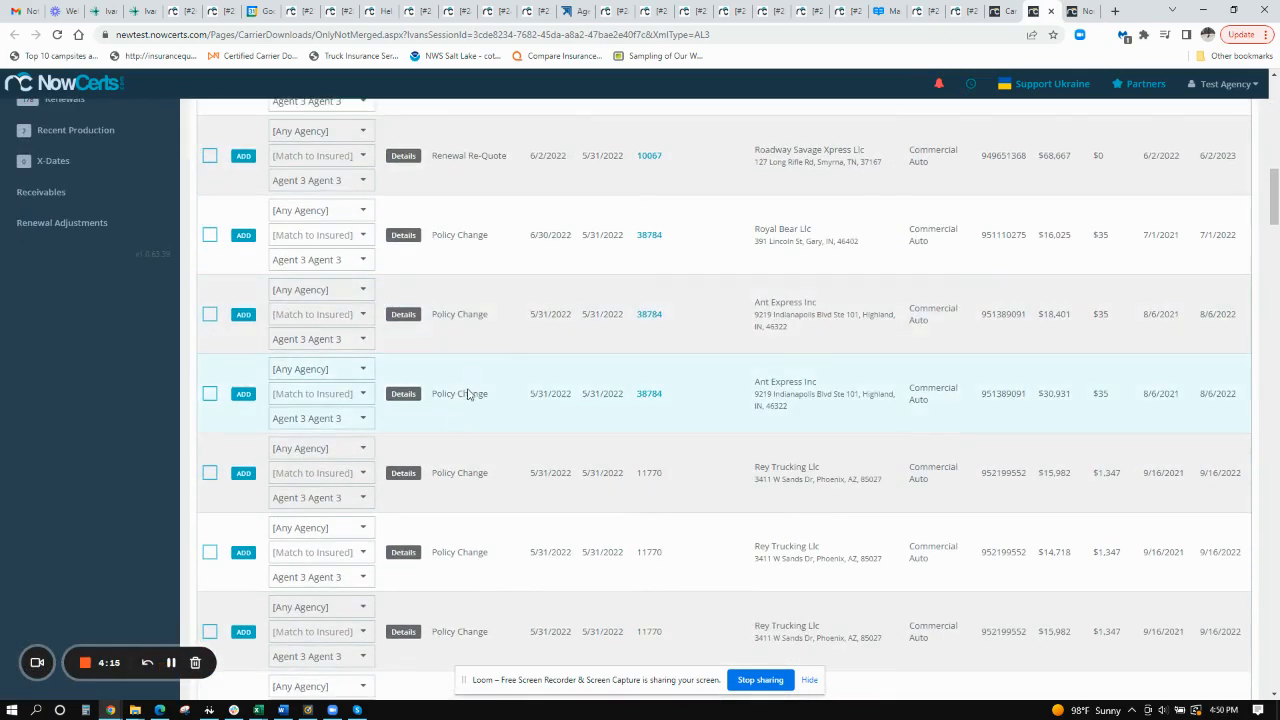
scroll(566, 403, "up", 5)
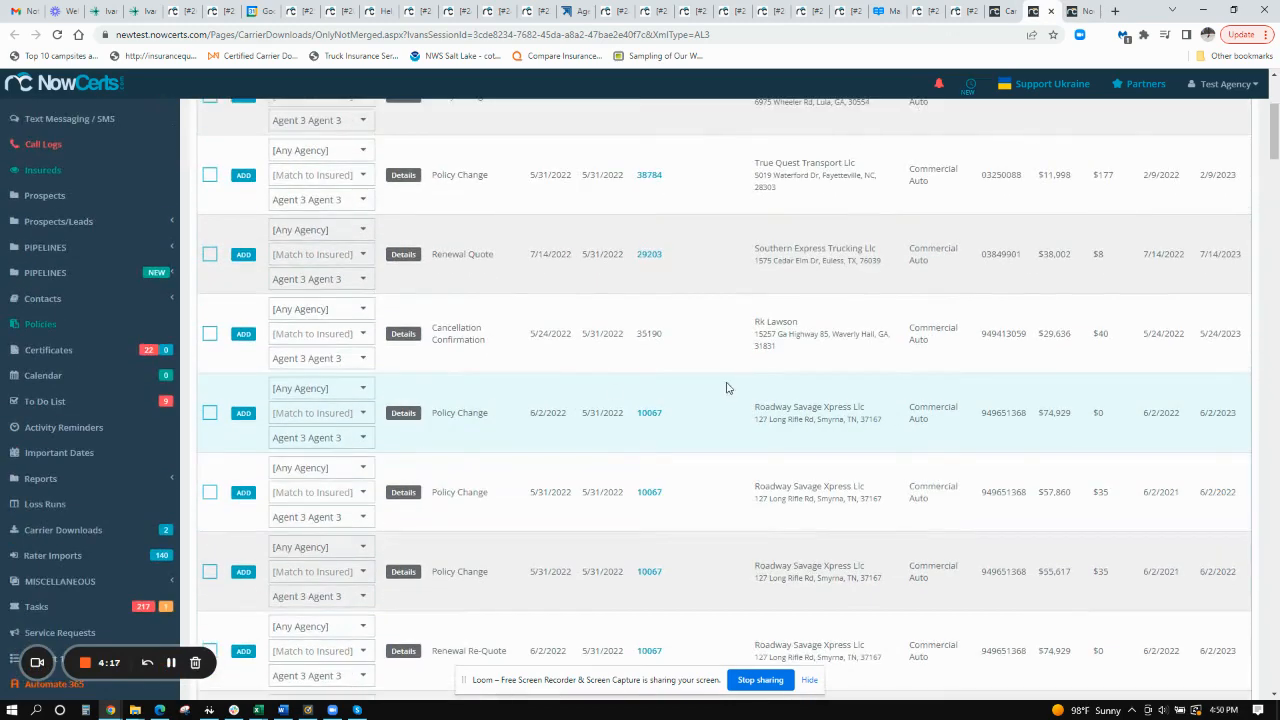
scroll(580, 400, "up", 3)
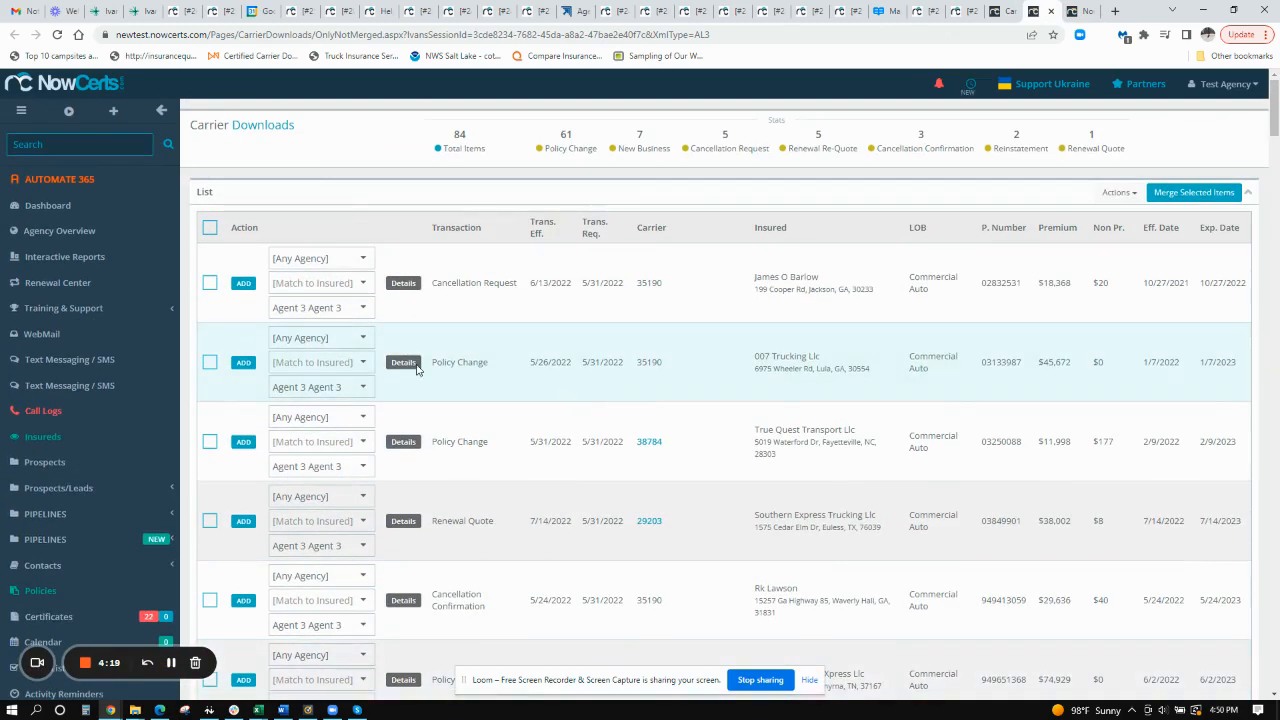
left_click(1017, 12)
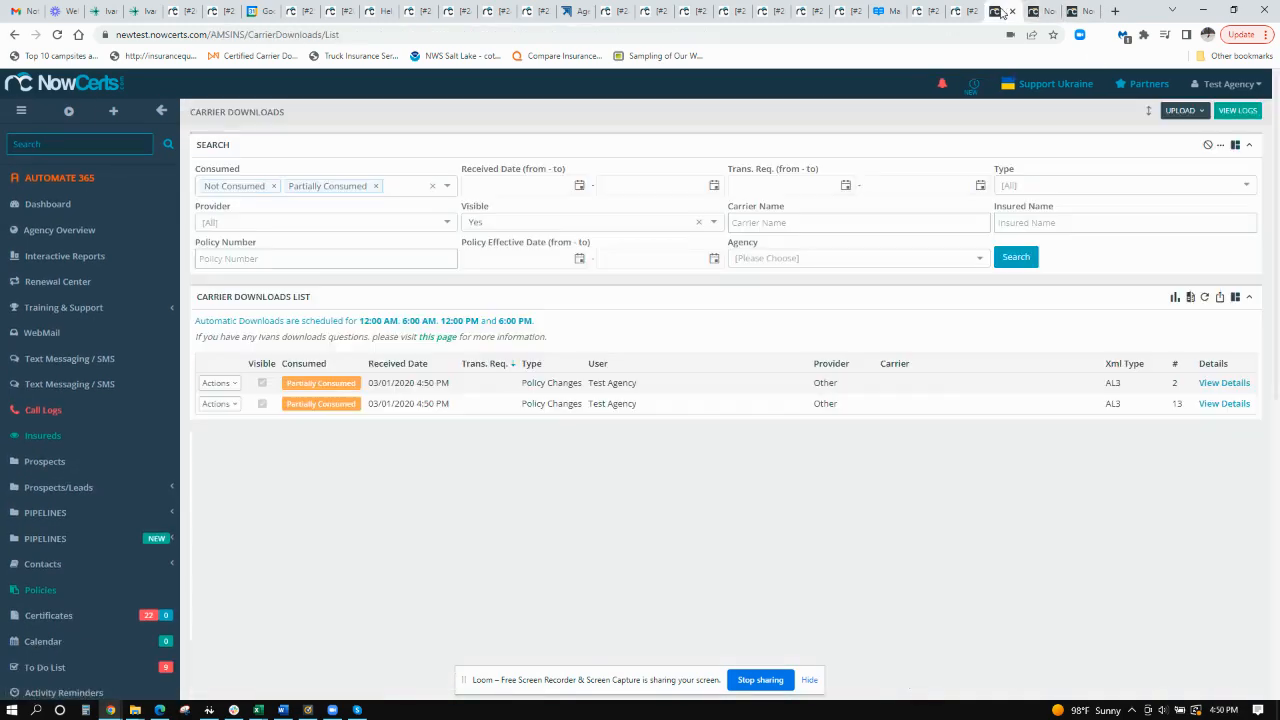
left_click(220, 405)
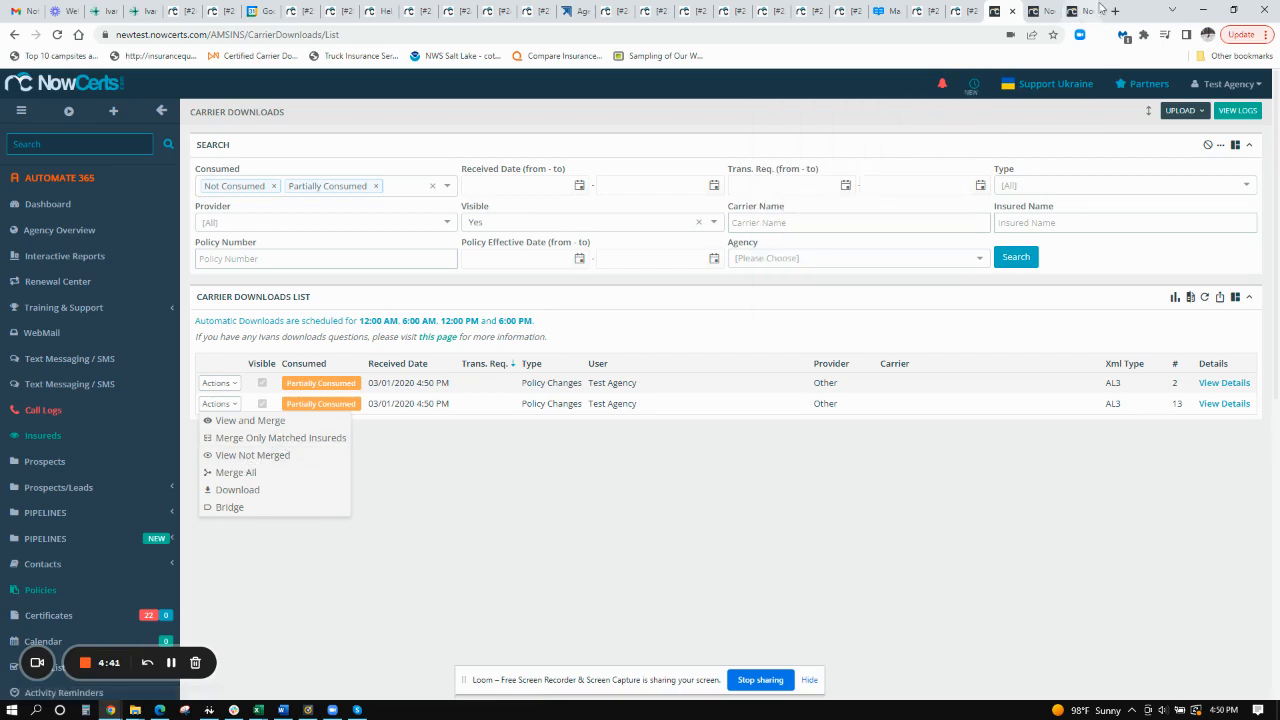
- Examine the mix of CHANGE and ADD items on the second download's View and Merge page
left_click(1098, 10)
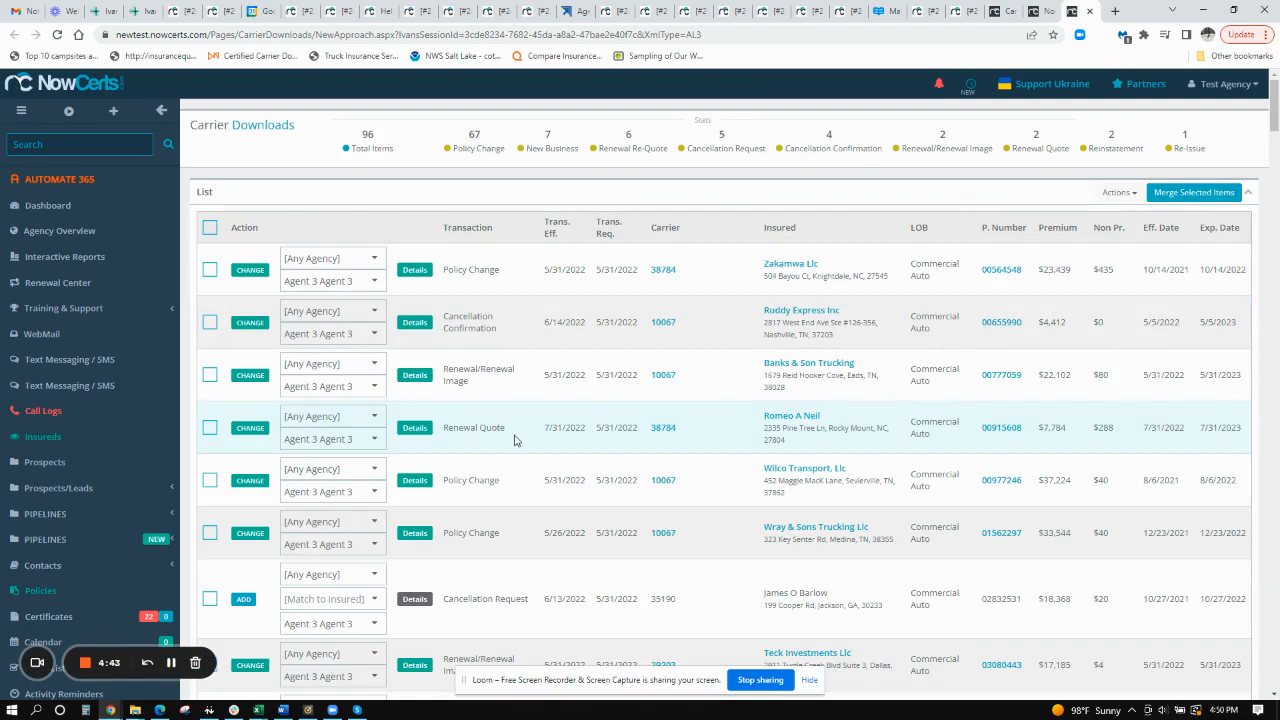
scroll(515, 440, "down", 3)
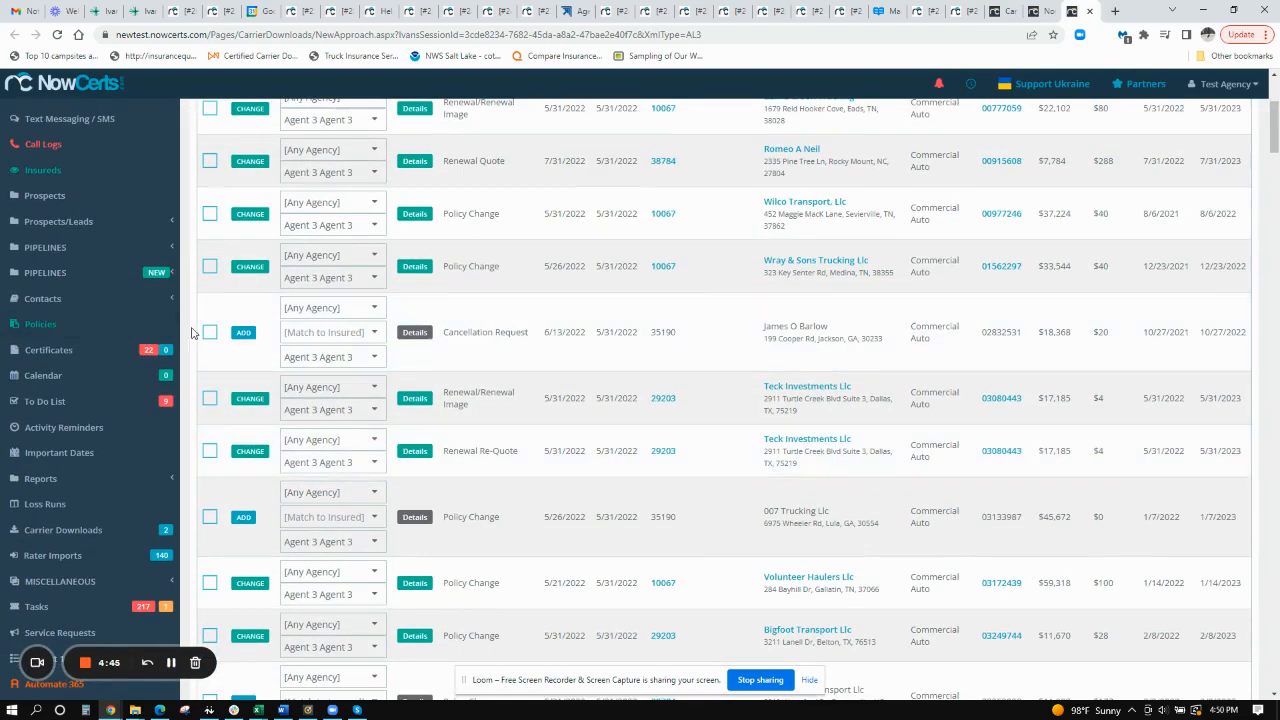
scroll(375, 407, "down", 2)
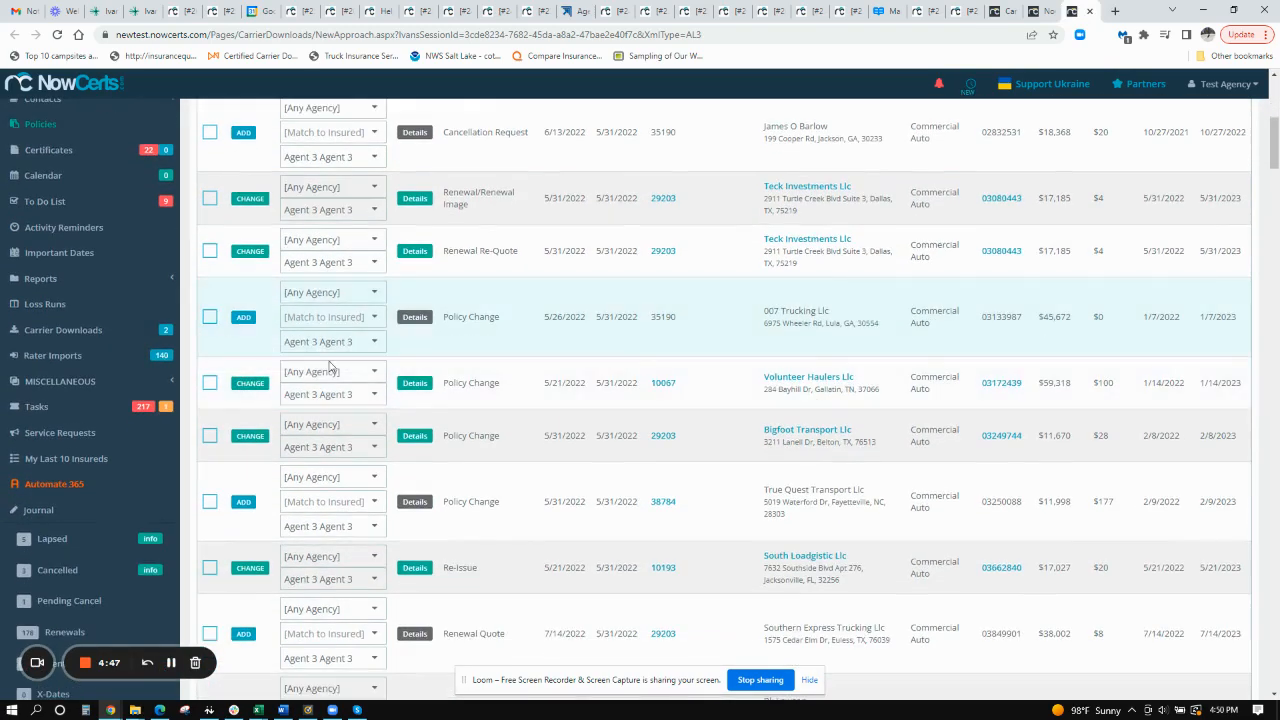
scroll(332, 368, "down", 2)
scroll(331, 372, "up", 4)
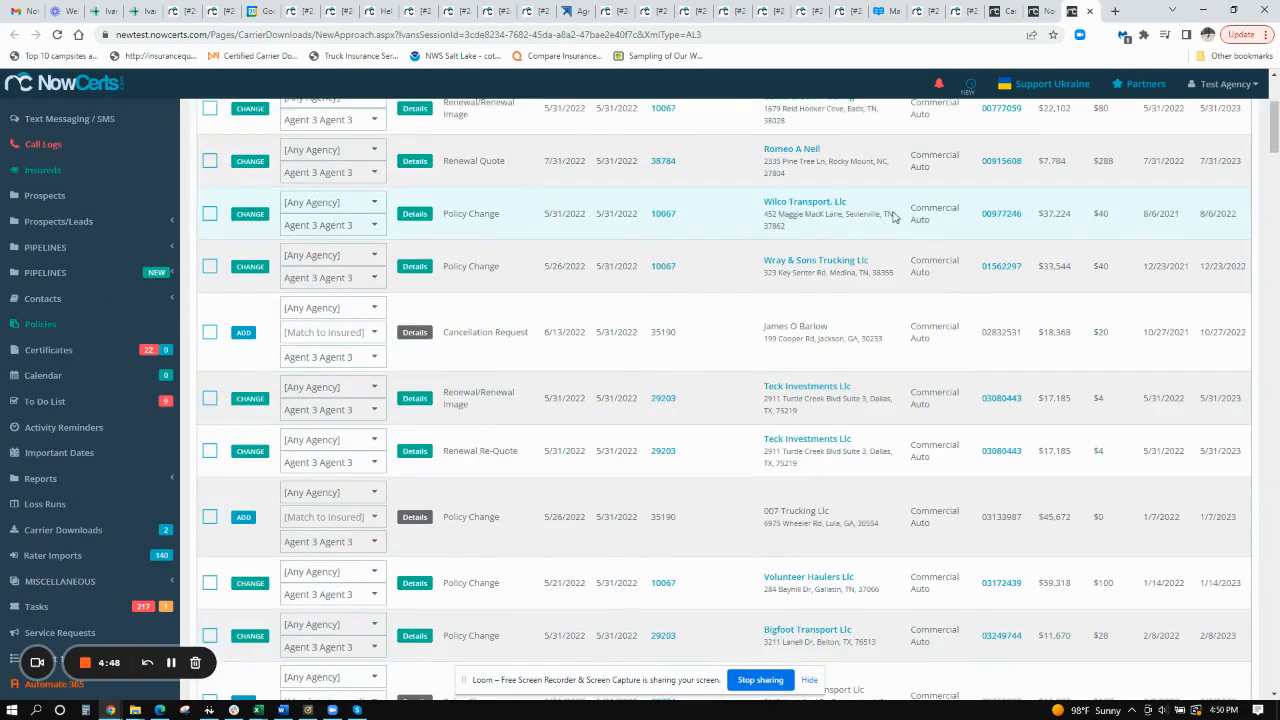
- Check the action status of the items on the second download's View Not Merged page
left_click(1041, 12)
scroll(615, 464, "down", 1)
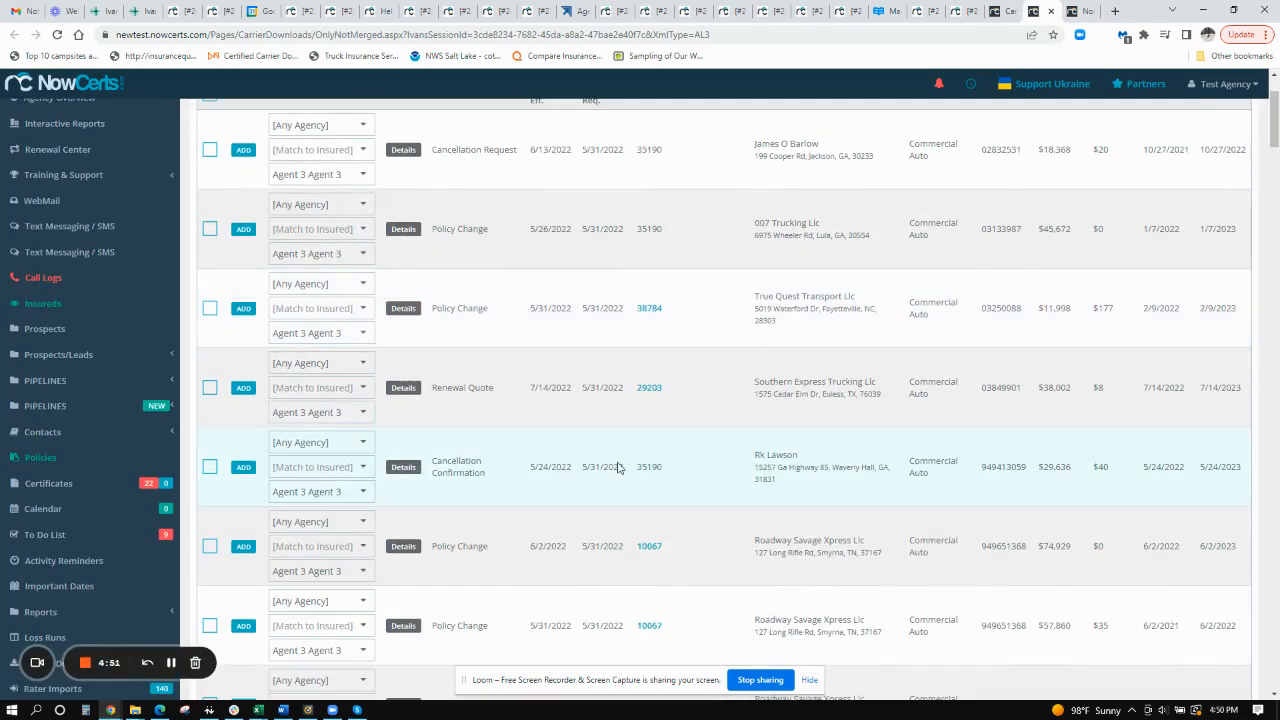
scroll(640, 440, "down", 2)
scroll(664, 421, "up", 3)
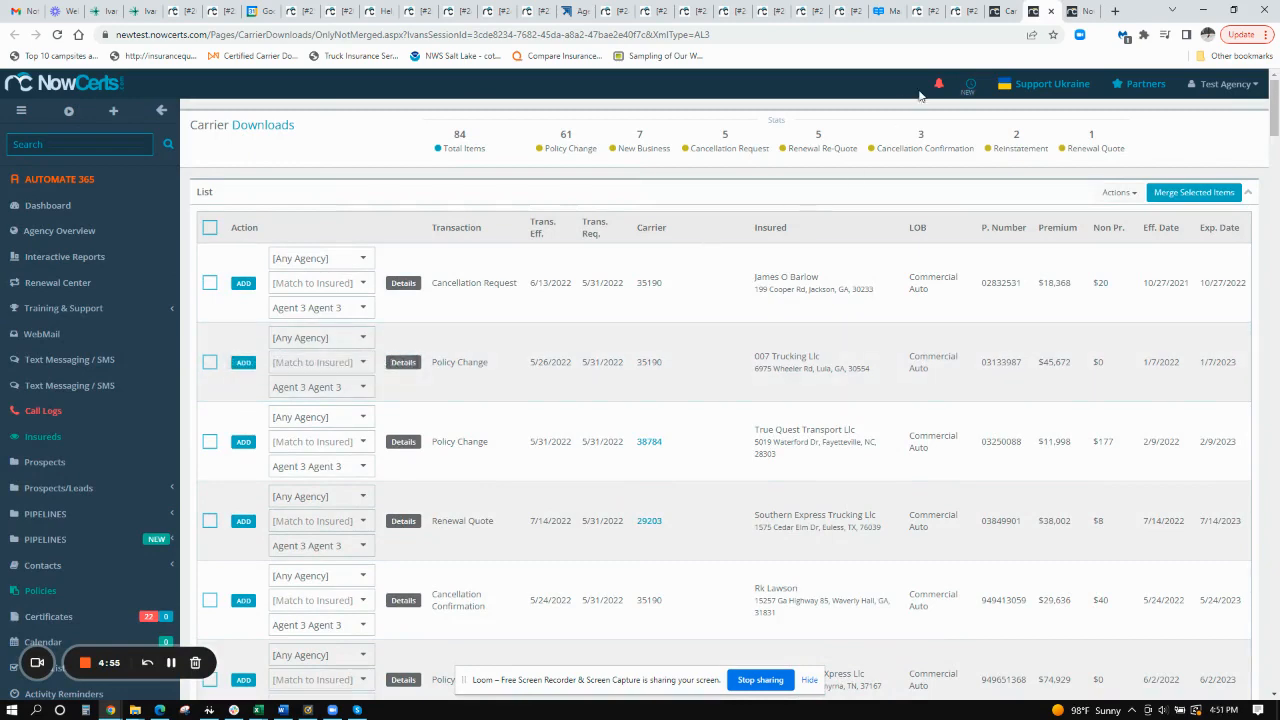
- Return to the Carrier Downloads list and show the merge options for the second download
left_click(1003, 11)
left_click(232, 405)
left_click(232, 405)
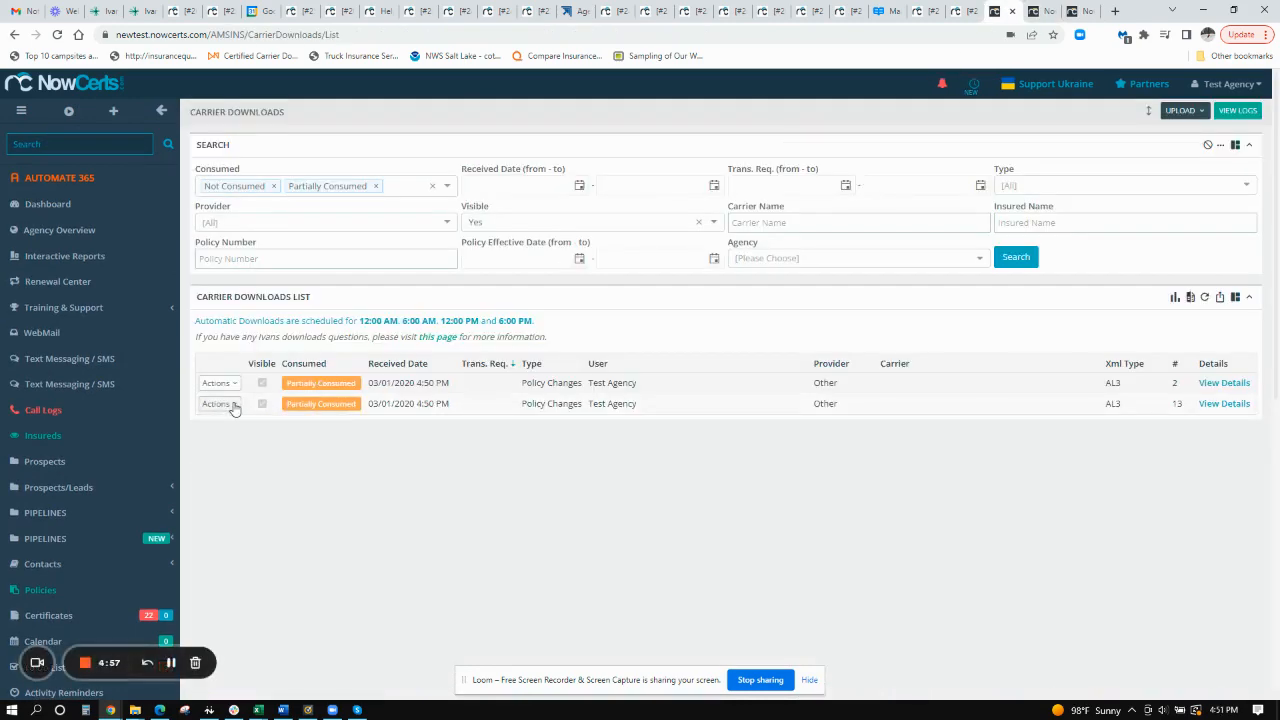
left_click(232, 405)
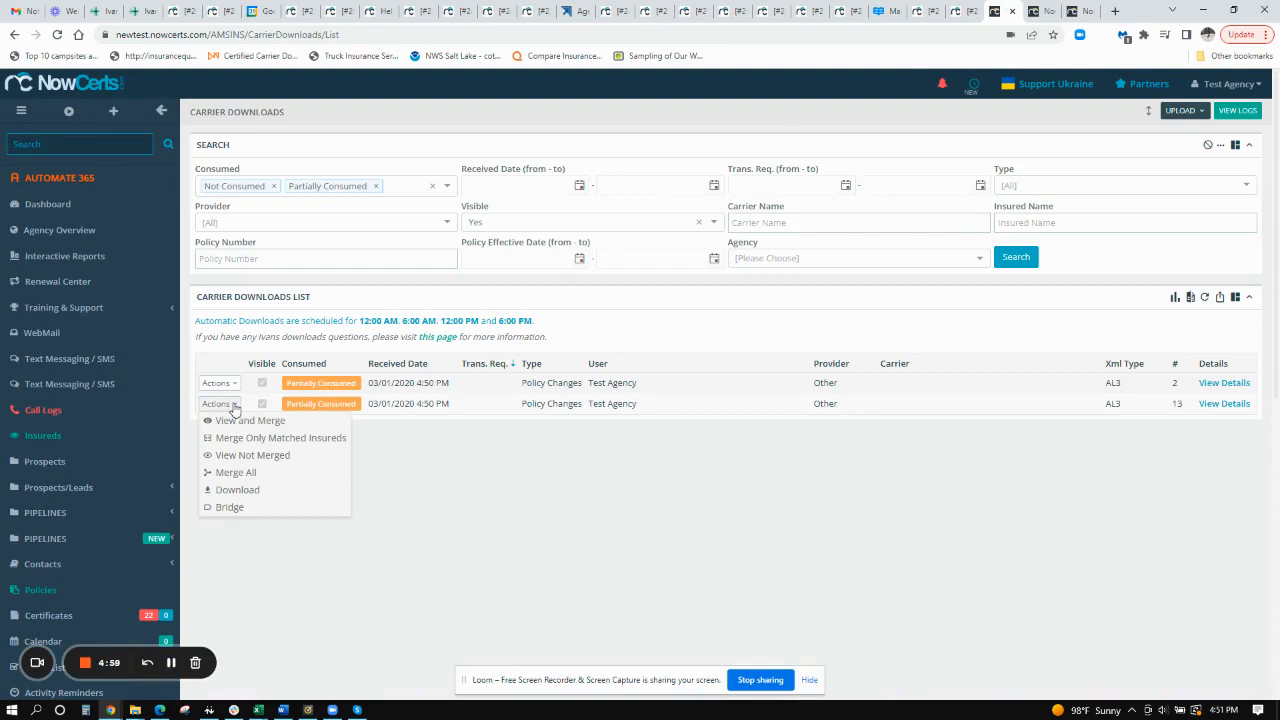